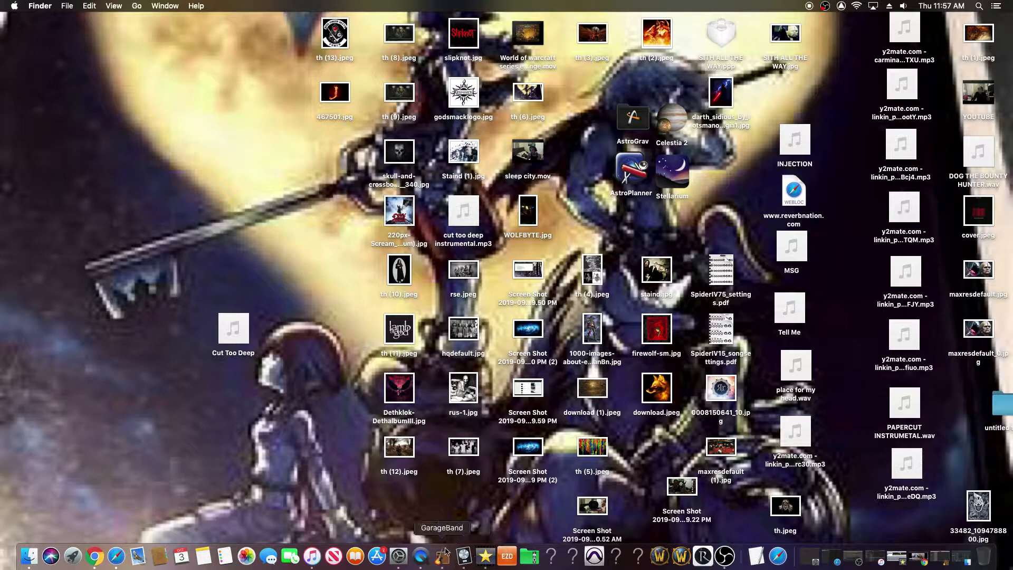
# - Open GarageBand and create a microphone/line-input audio track in the new project
pyautogui.click(442, 557)
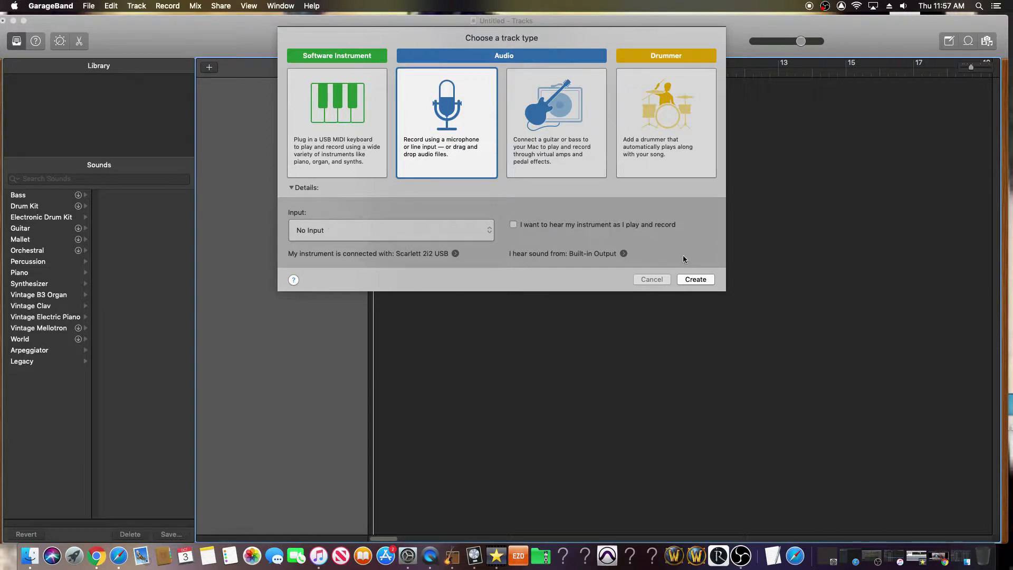
pyautogui.click(696, 280)
pyautogui.press('alt+super+n')
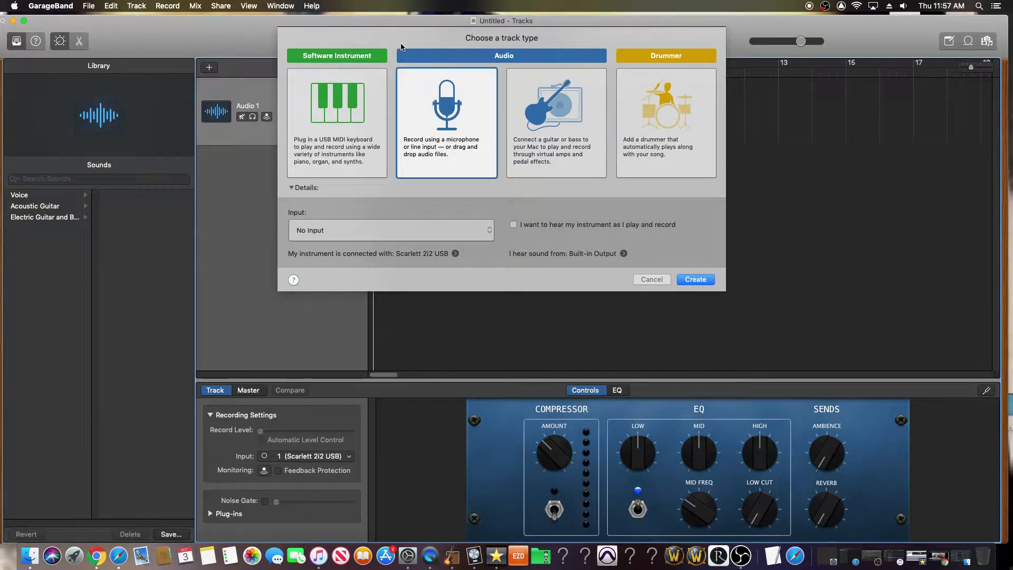
pyautogui.click(694, 280)
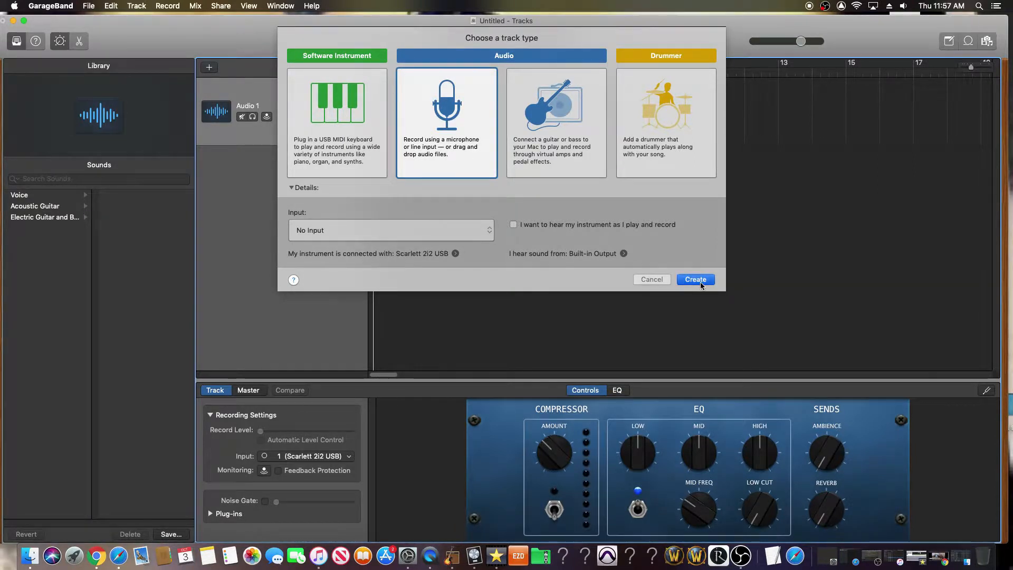
pyautogui.click(289, 120)
pyautogui.rightClick(296, 154)
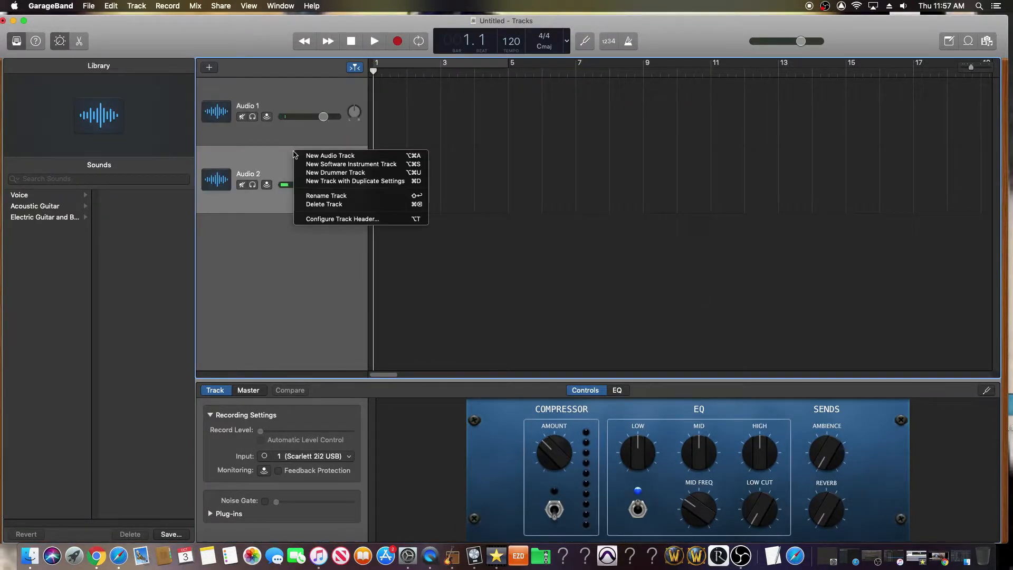
pyautogui.click(321, 206)
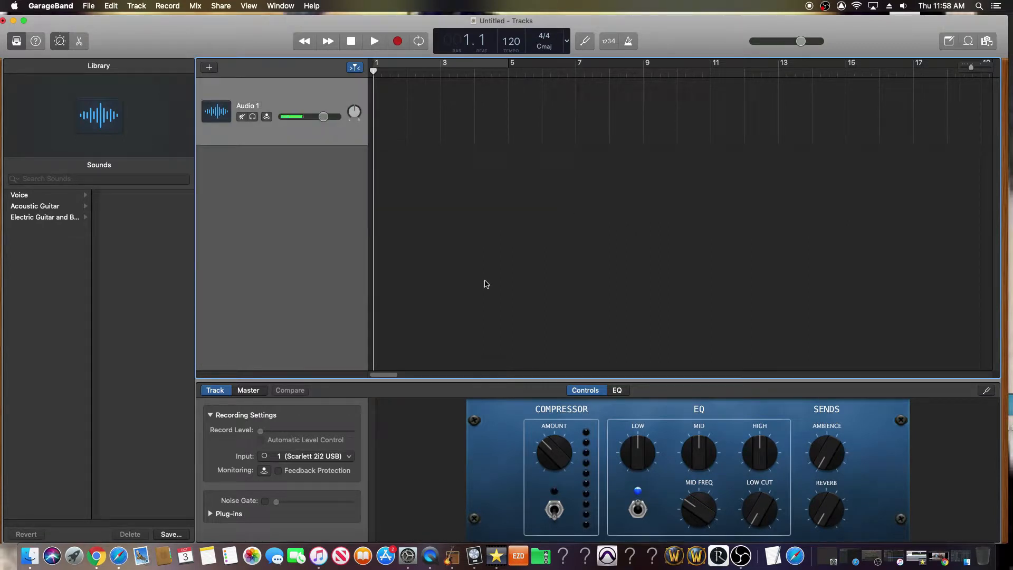
# - Switch to iTunes and look through the song library for a track to import
pyautogui.click(318, 556)
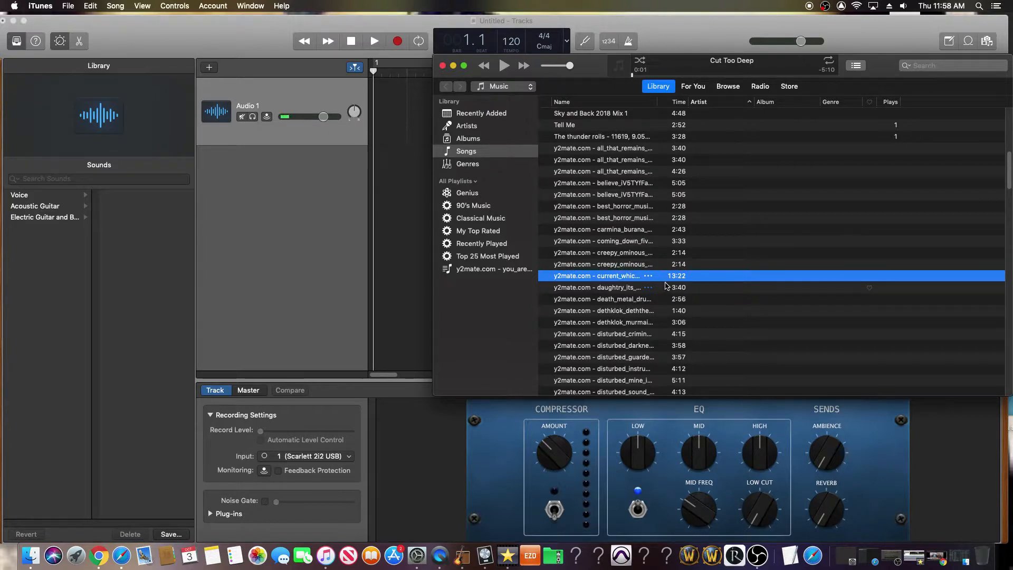
pyautogui.scroll(-10, 666, 286)
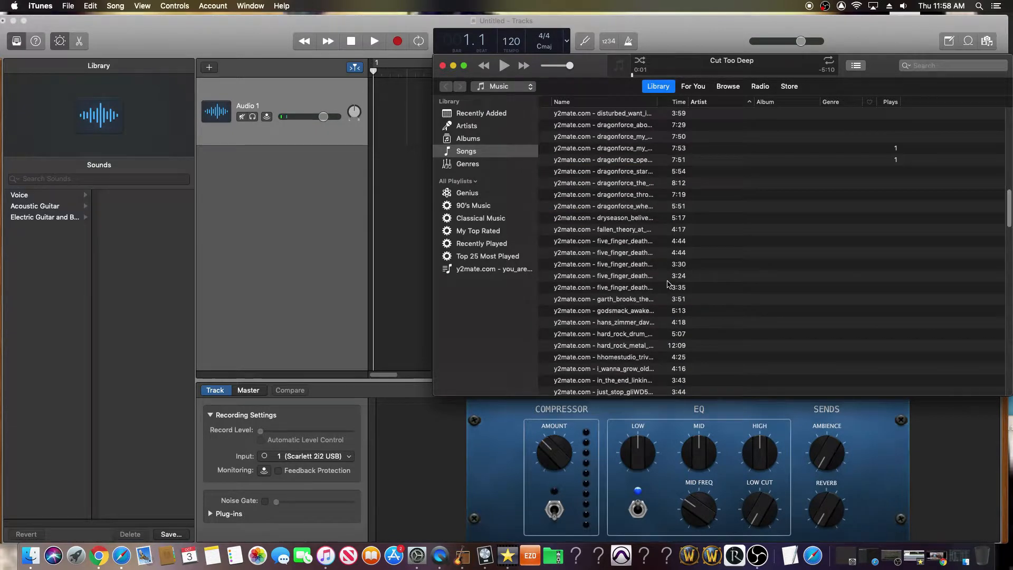
pyautogui.scroll(2, 666, 286)
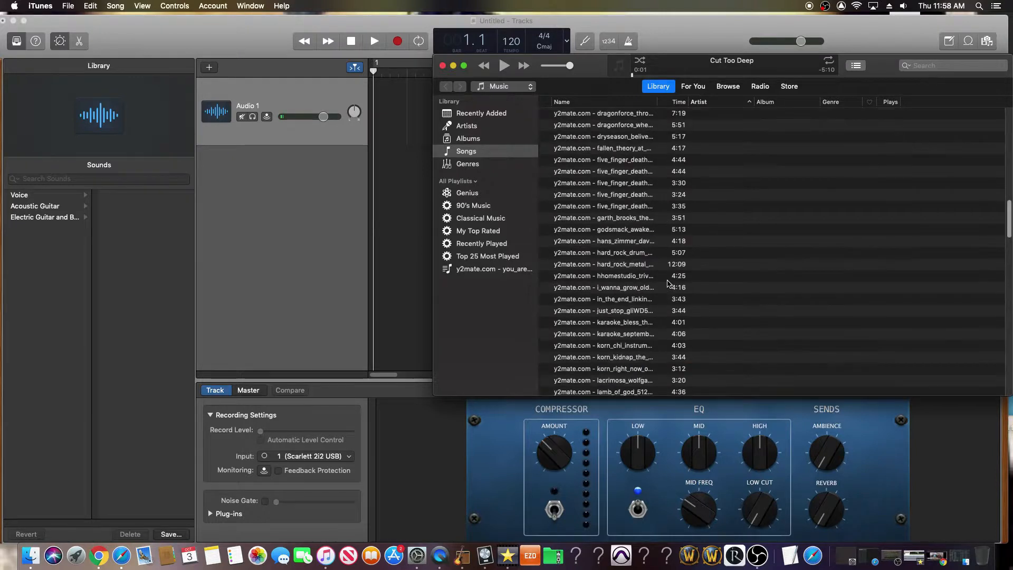
pyautogui.click(453, 65)
pyautogui.click(431, 556)
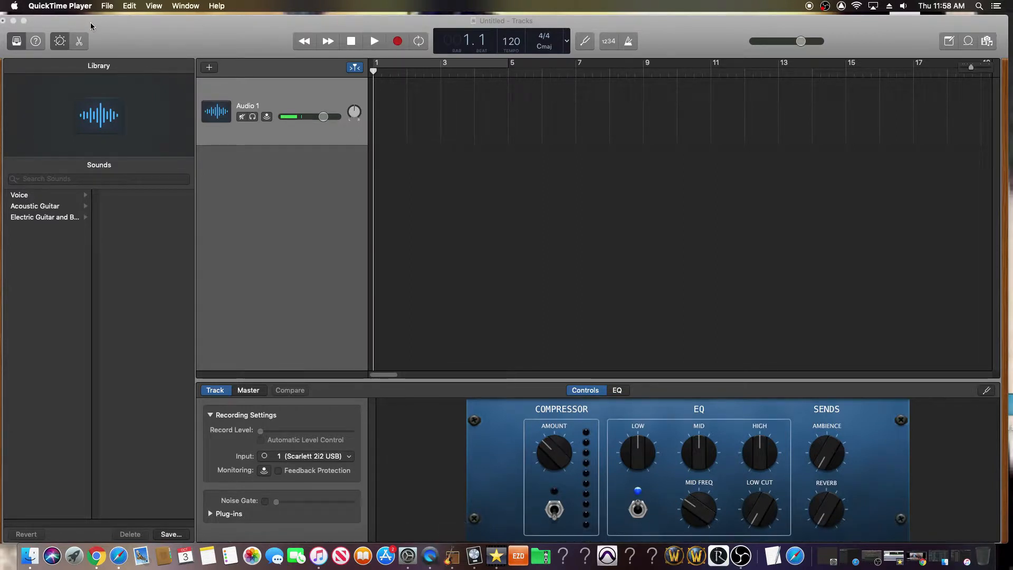
pyautogui.moveTo(164, 30); pyautogui.dragTo(153, 27)
pyautogui.rightClick(429, 559)
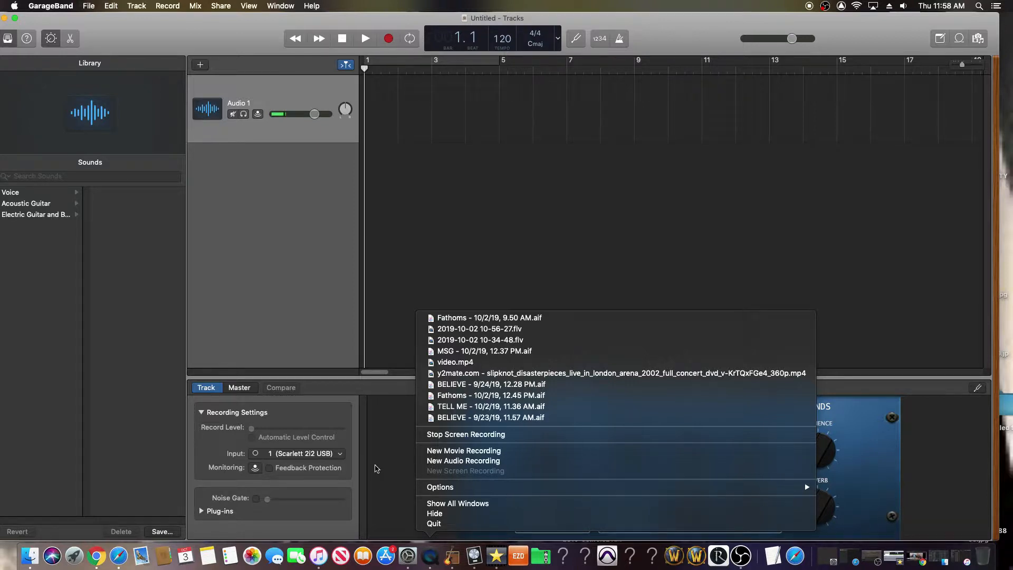
pyautogui.click(280, 280)
pyautogui.click(429, 559)
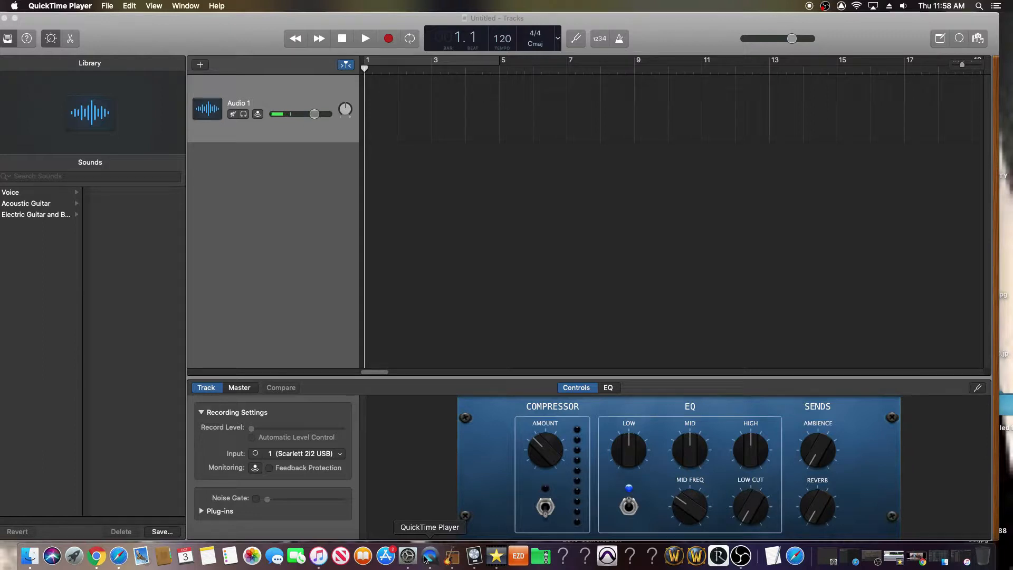
pyautogui.rightClick(425, 558)
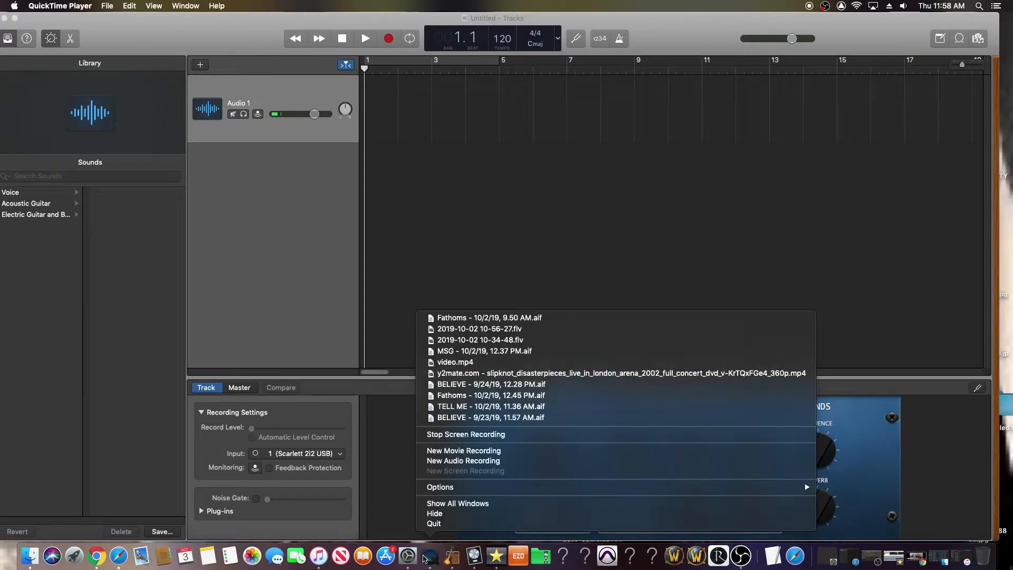
pyautogui.click(307, 295)
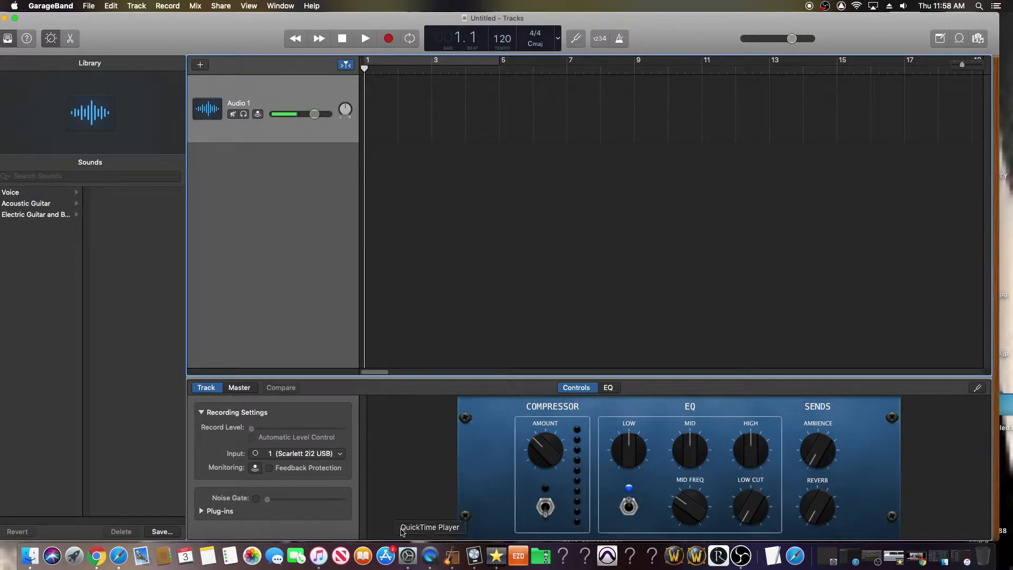
pyautogui.moveTo(118, 38); pyautogui.dragTo(135, 82)
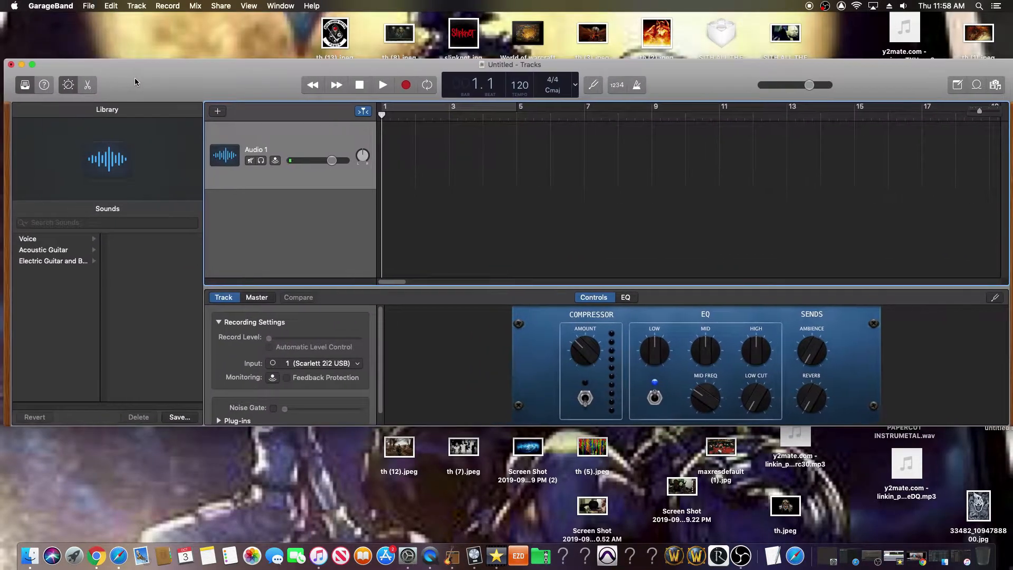
pyautogui.click(21, 65)
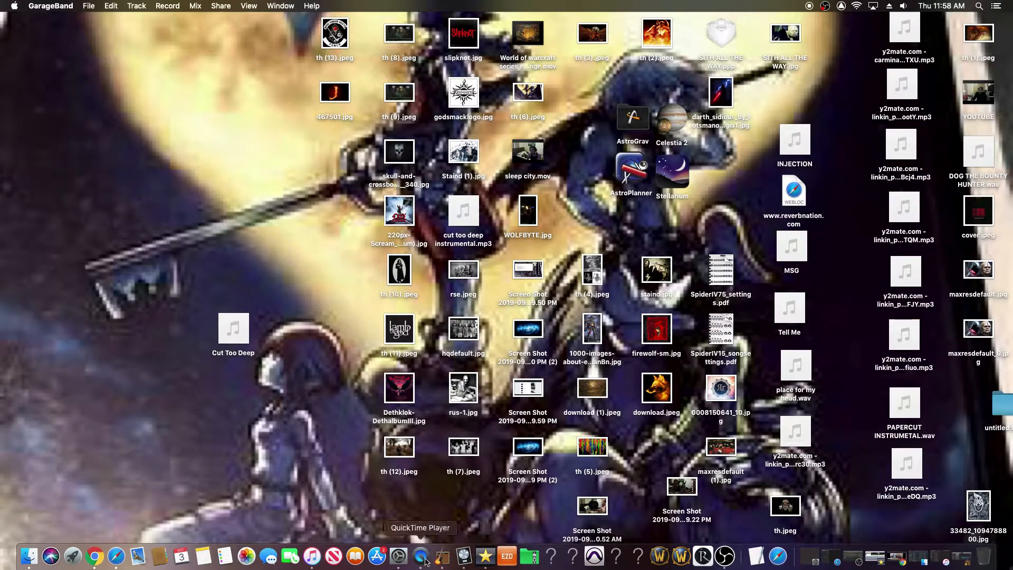
pyautogui.rightClick(417, 558)
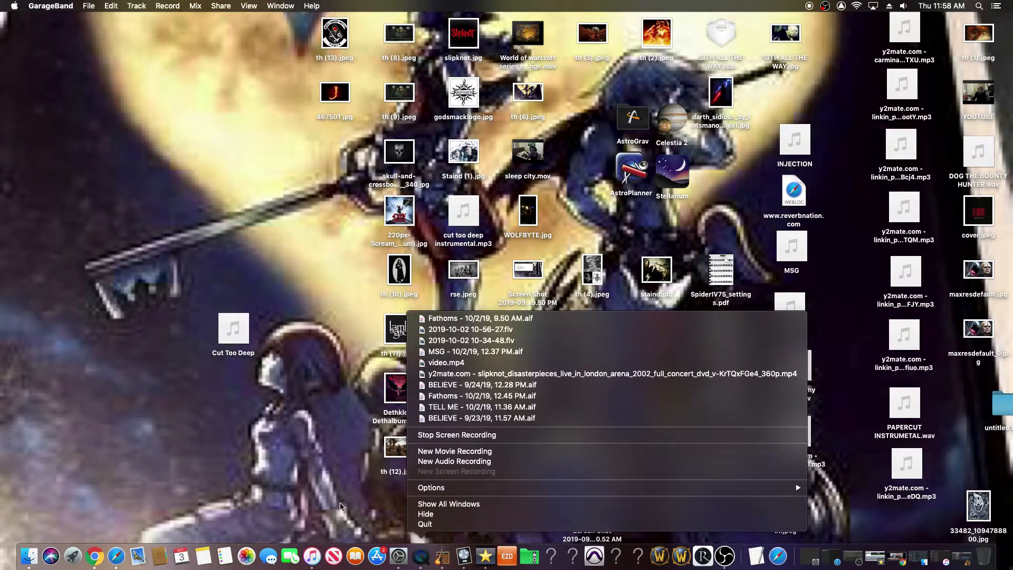
pyautogui.click(419, 560)
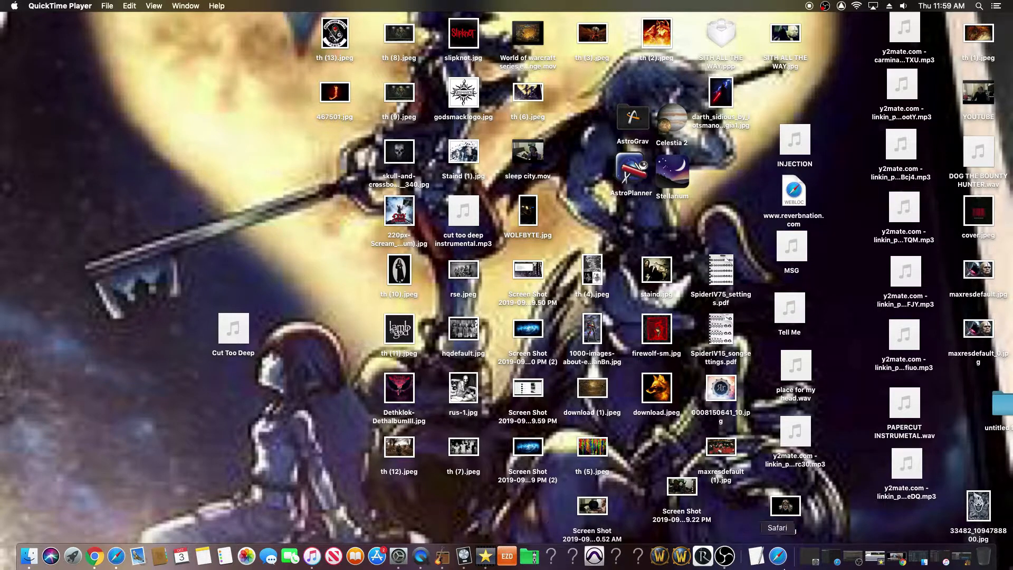
# - Restore the iTunes song list beside the GarageBand project and place the song My Song 44 on the audio track at bar 1
pyautogui.click(932, 564)
pyautogui.scroll(6, 677, 288)
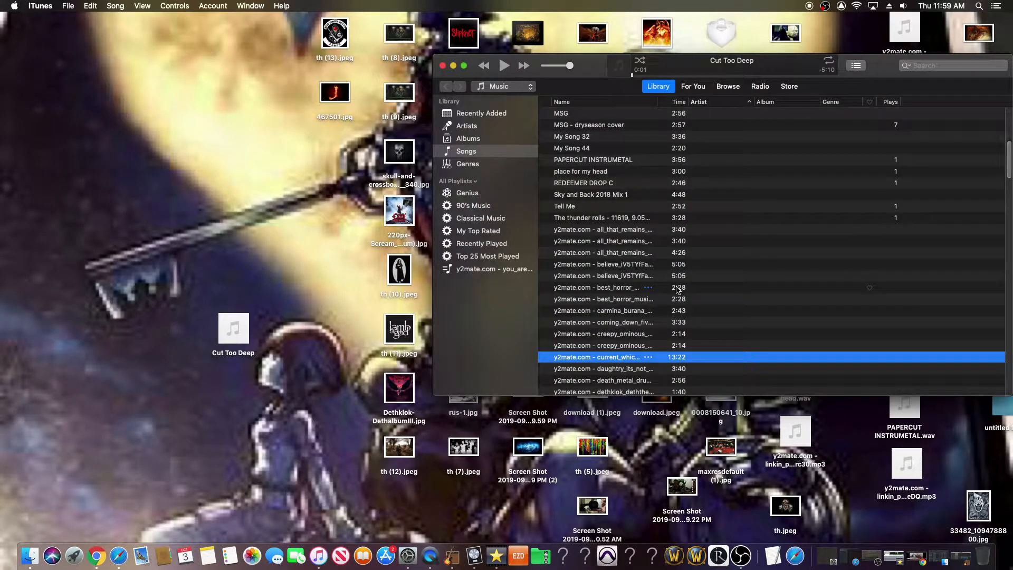
pyautogui.scroll(1, 677, 287)
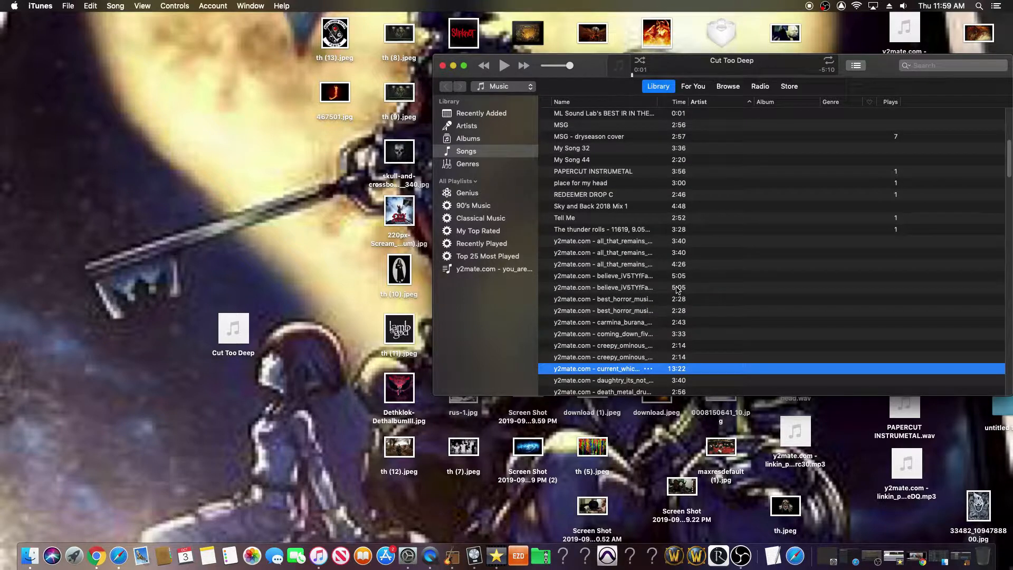
pyautogui.scroll(7, 677, 289)
pyautogui.scroll(3, 677, 289)
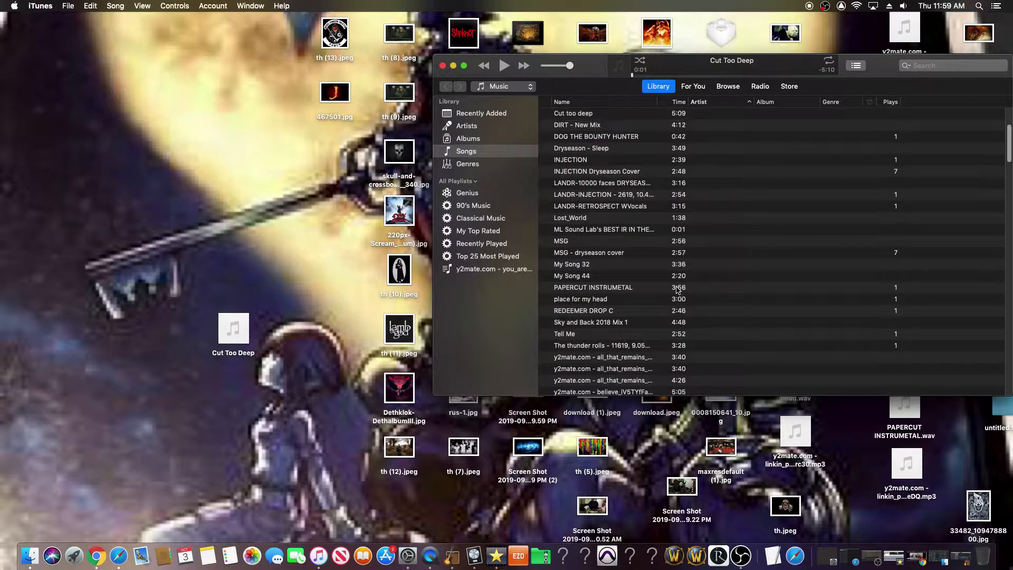
pyautogui.click(965, 564)
pyautogui.moveTo(873, 71); pyautogui.dragTo(898, 79)
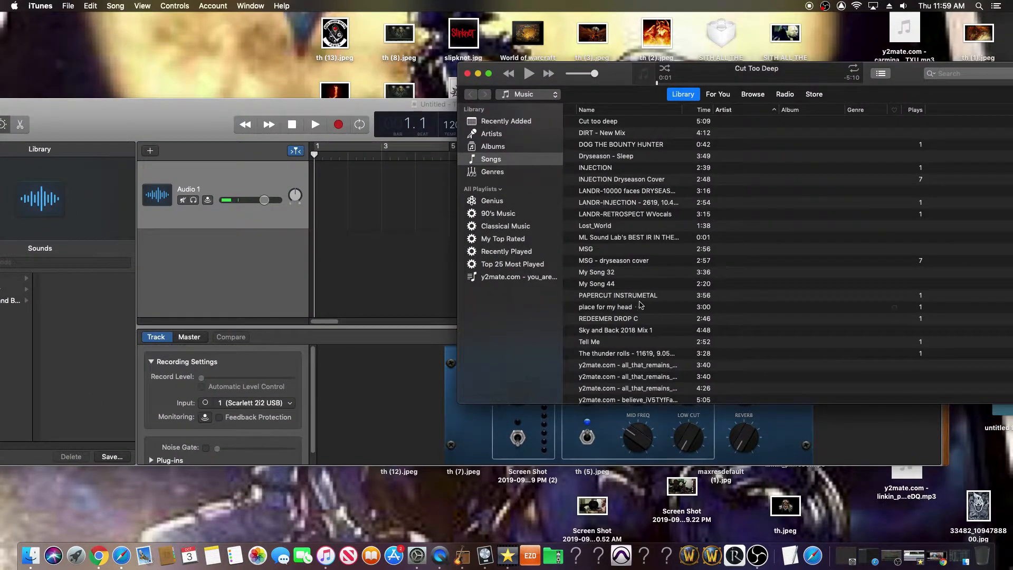
pyautogui.click(622, 284)
pyautogui.press('Escape')
pyautogui.moveTo(602, 285); pyautogui.dragTo(415, 70)
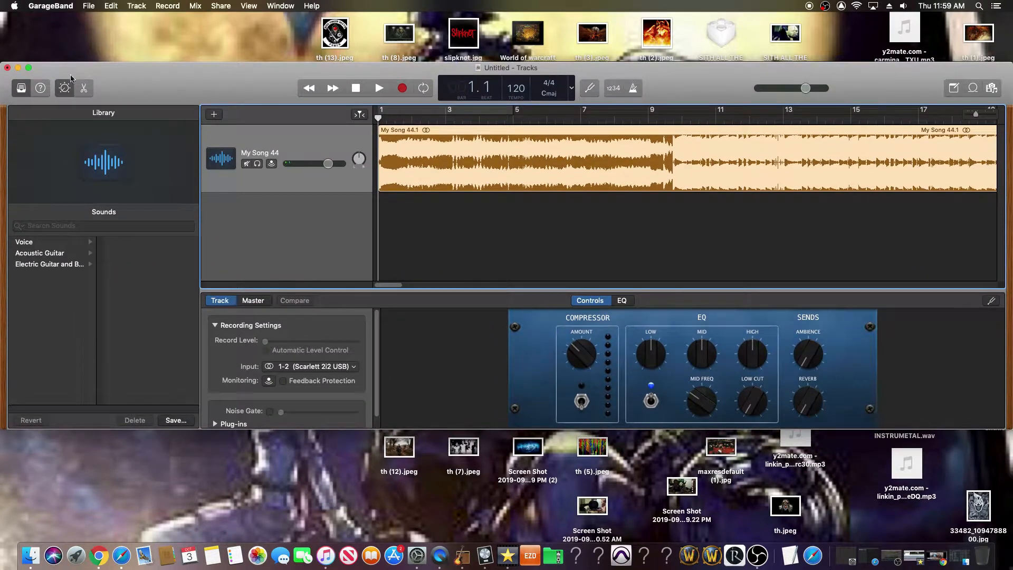
# - Expand the project window to full screen and show the Master Track
pyautogui.click(28, 68)
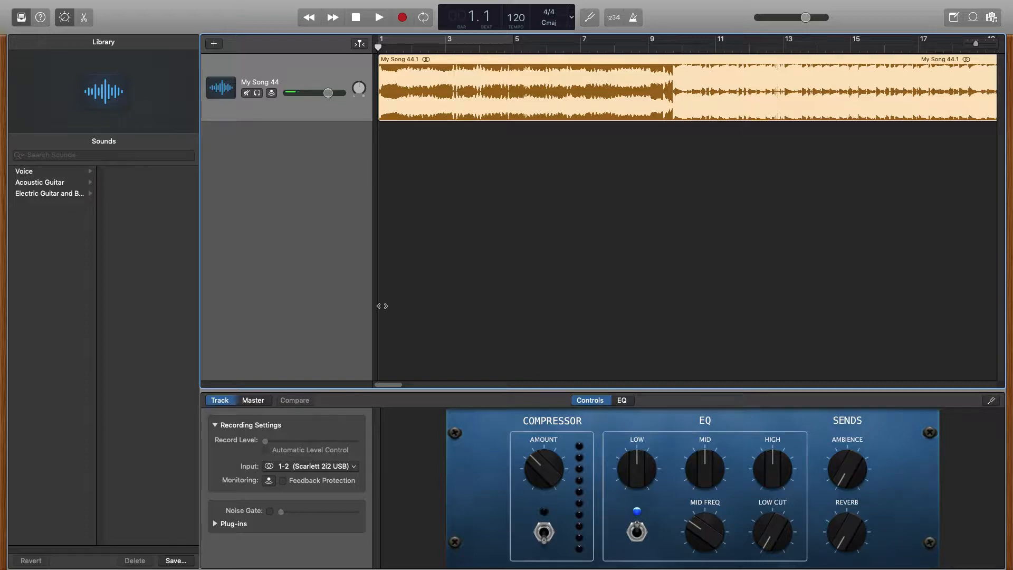
pyautogui.moveTo(170, 3)
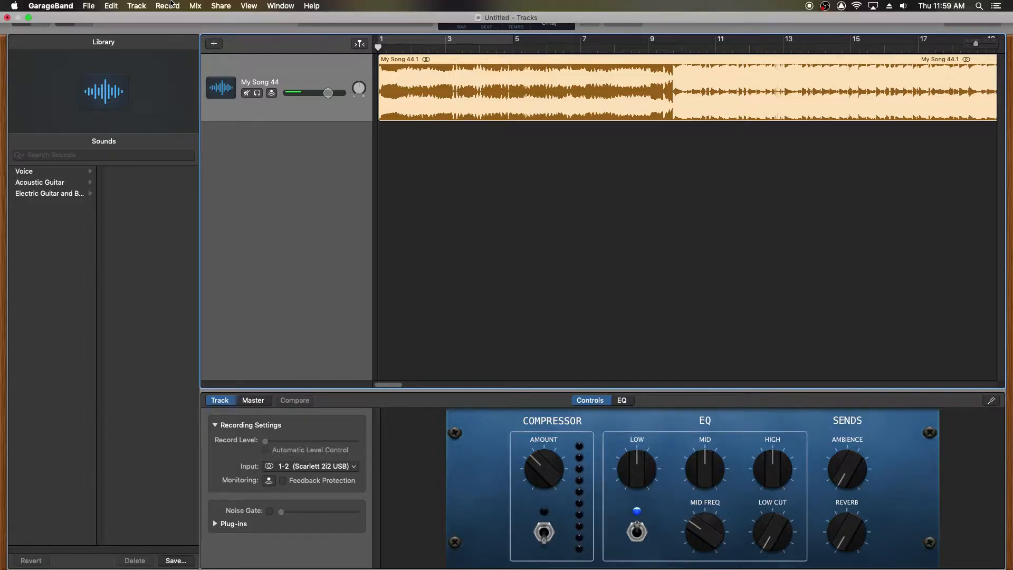
pyautogui.click(136, 6)
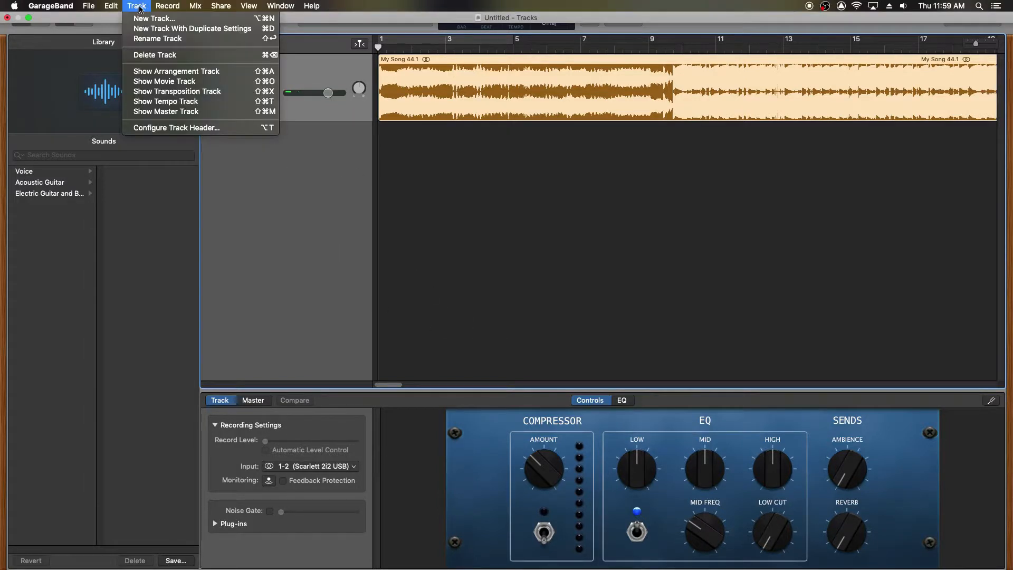
pyautogui.click(195, 113)
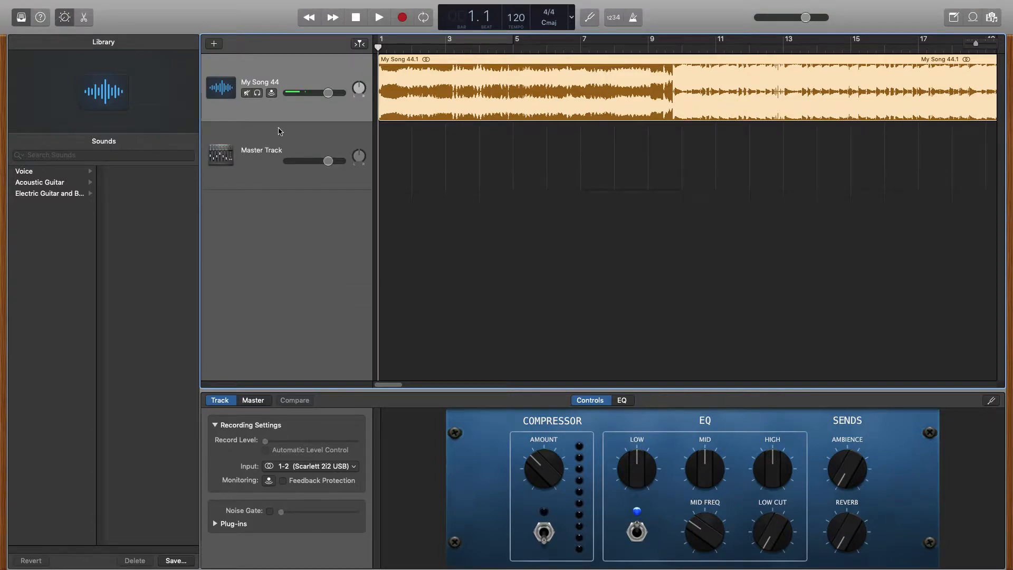
# - Select the Master Track and display the master channel's EQ curve
pyautogui.click(285, 139)
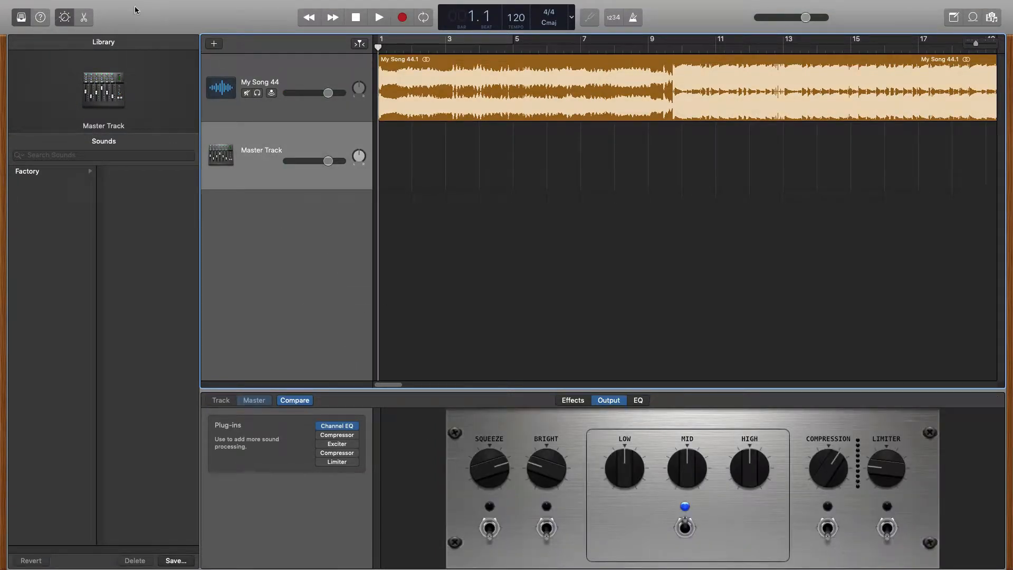
pyautogui.click(645, 401)
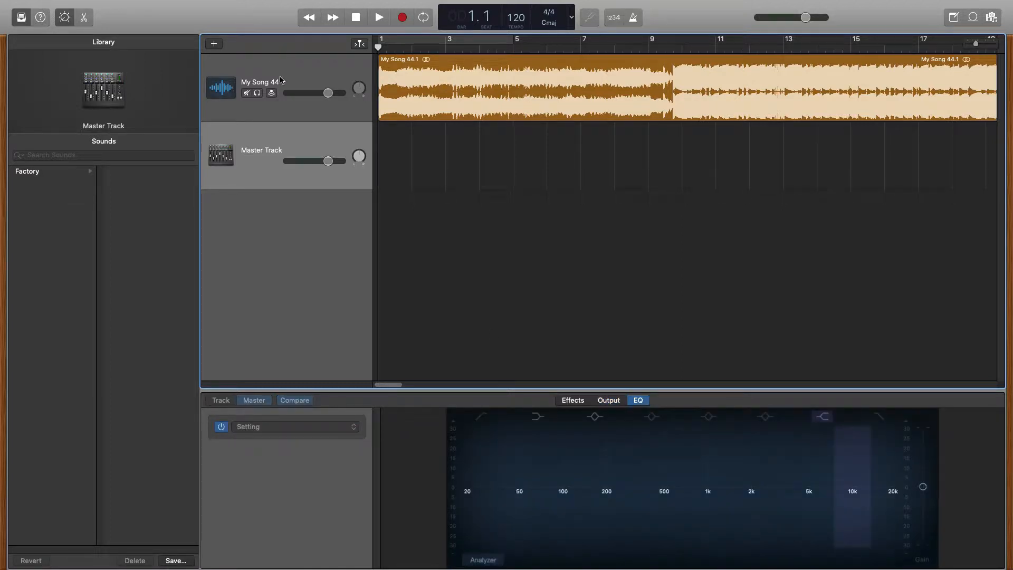
pyautogui.press('Up')
pyautogui.click(255, 404)
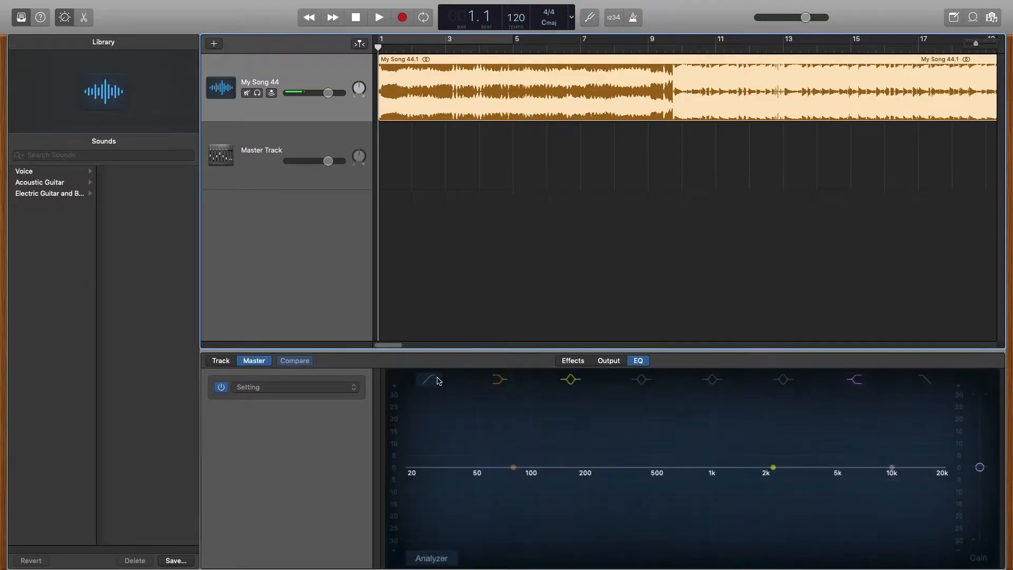
# - Enable the low-cut band in the master EQ and set its frequency to 53 Hz
pyautogui.click(427, 379)
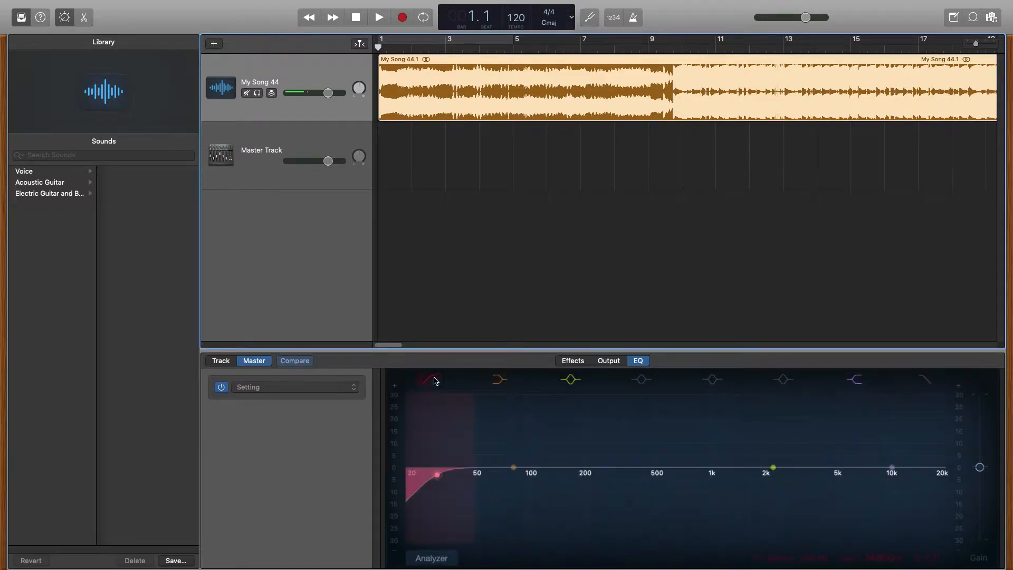
pyautogui.click(438, 477)
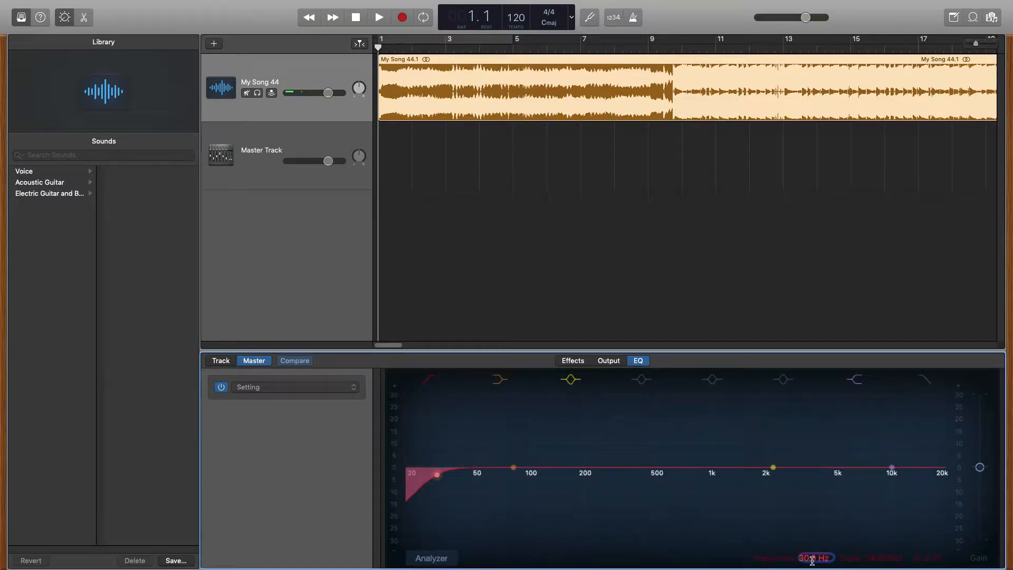
pyautogui.doubleClick(812, 558)
pyautogui.write('63')
pyautogui.press('Return')
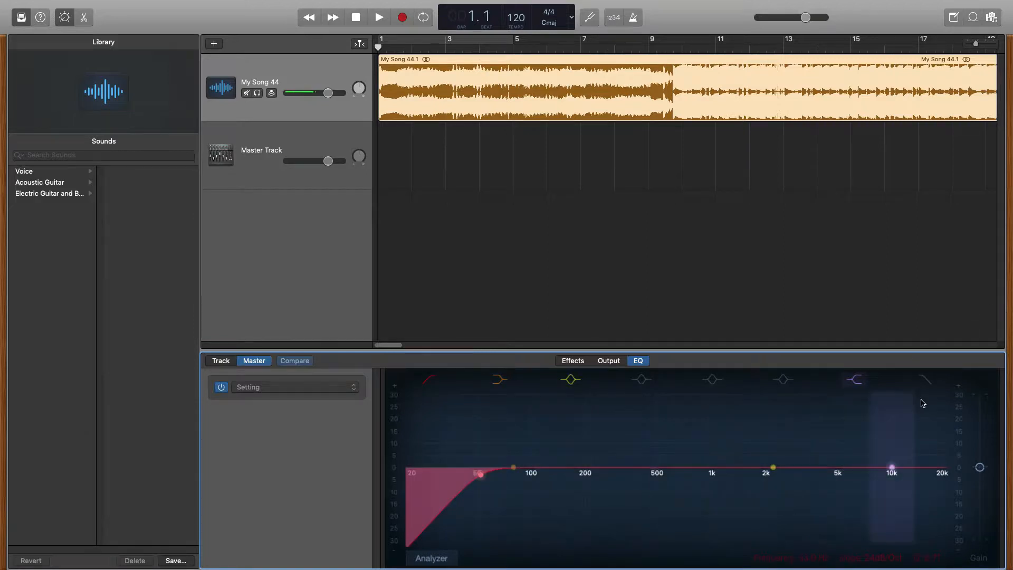
# - Enable the master EQ's high-cut band at about 9400 Hz and set the Q of both the high-cut and low-cut bands to 0.75
pyautogui.click(928, 381)
pyautogui.moveTo(936, 479); pyautogui.dragTo(882, 492)
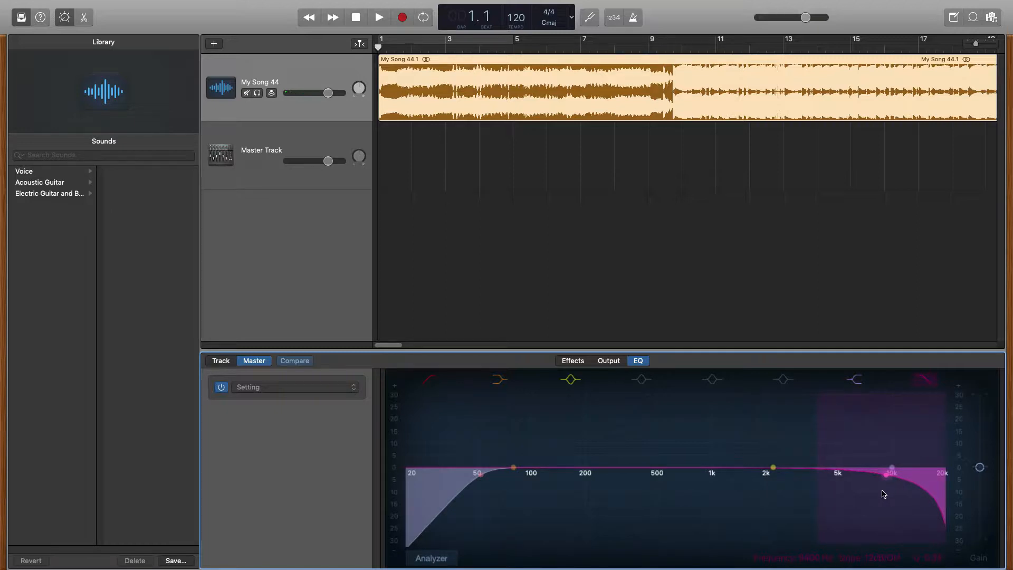
pyautogui.doubleClick(937, 559)
pyautogui.write('0.75')
pyautogui.press('Return')
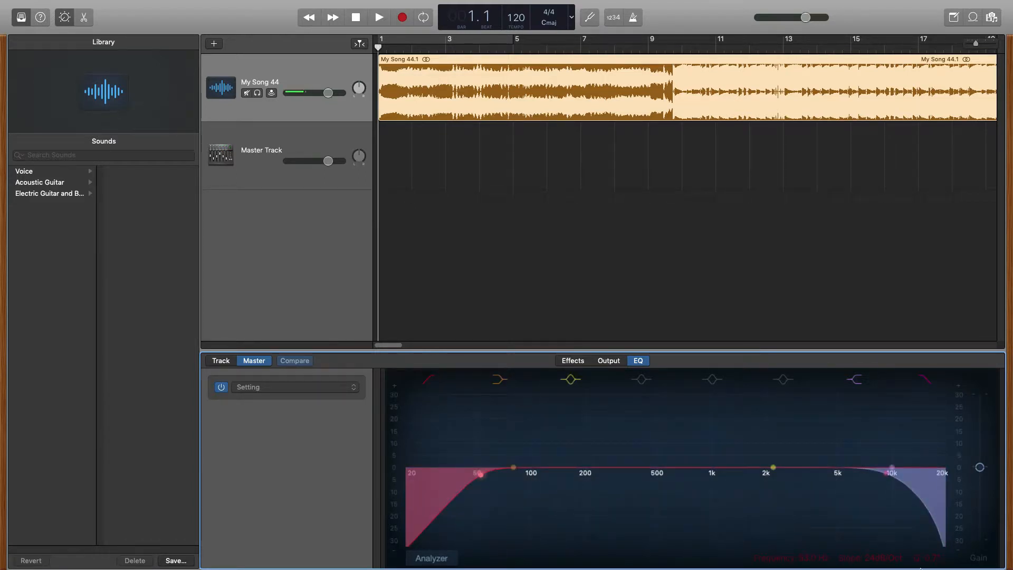
pyautogui.doubleClick(939, 559)
pyautogui.press('Return')
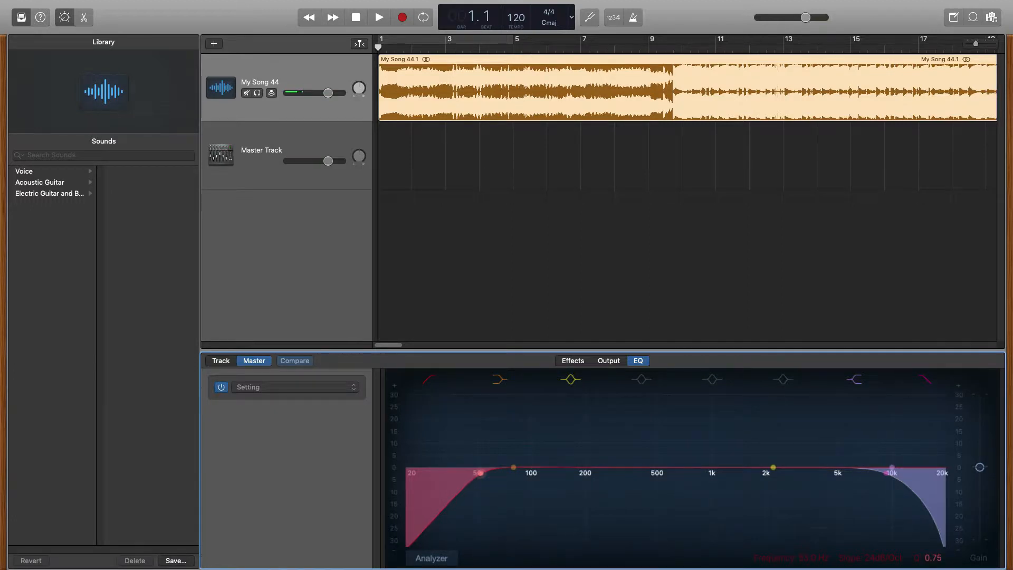
# - Open the first Compressor in the master output's plug-in chain and load its Platinum Analog Tape preset
pyautogui.click(610, 361)
pyautogui.click(322, 396)
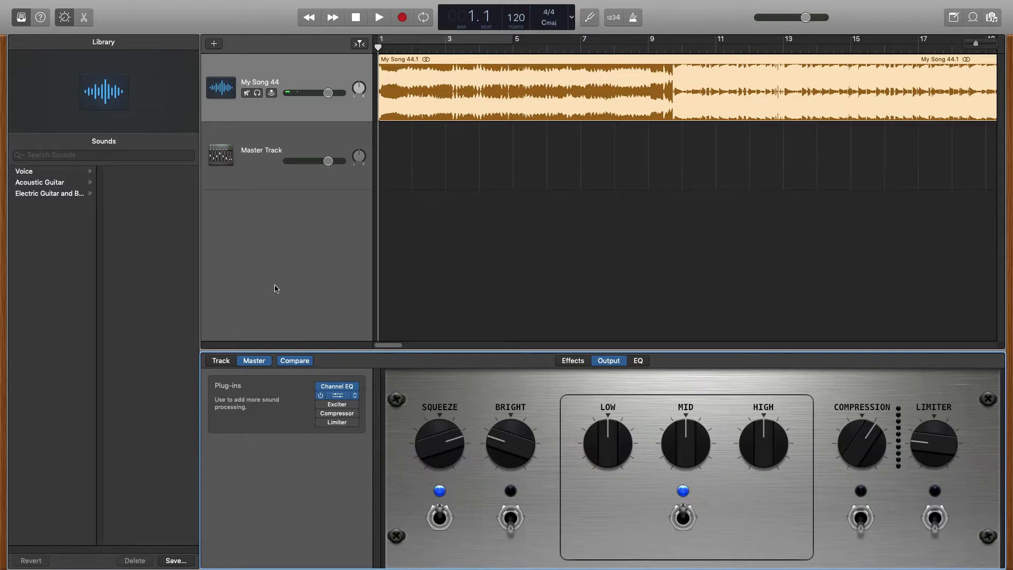
pyautogui.click(86, 40)
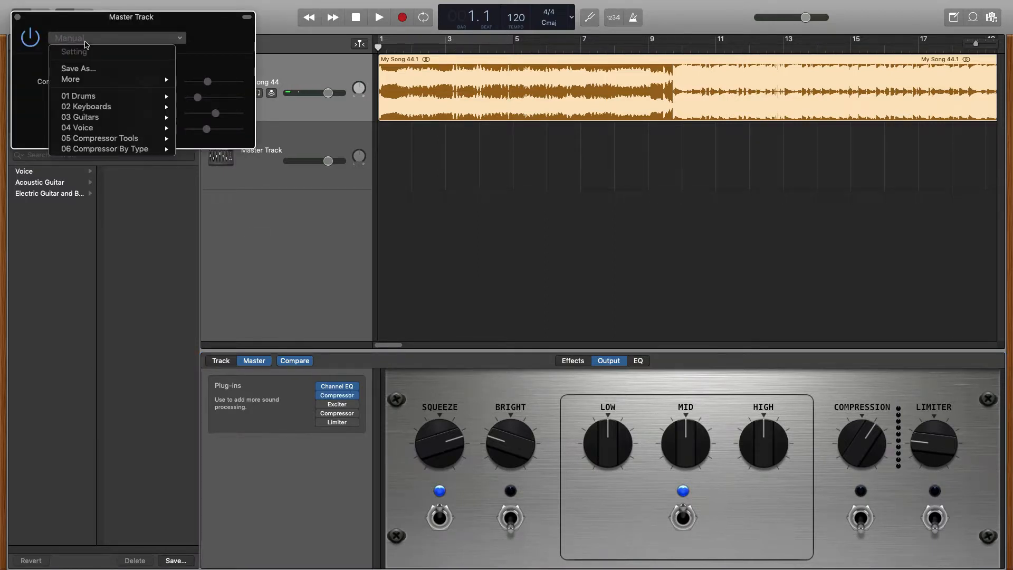
pyautogui.moveTo(138, 139)
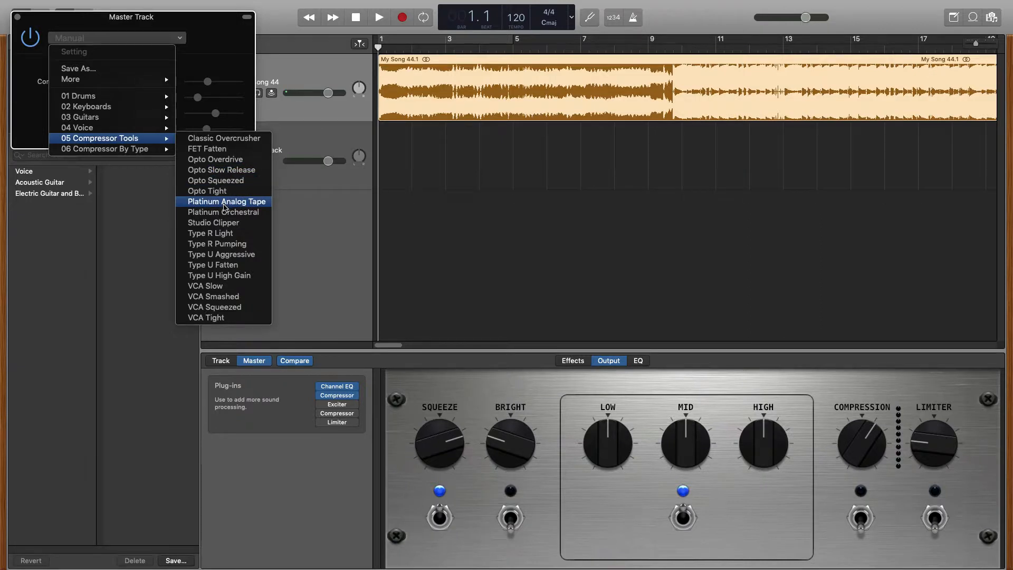
pyautogui.click(224, 204)
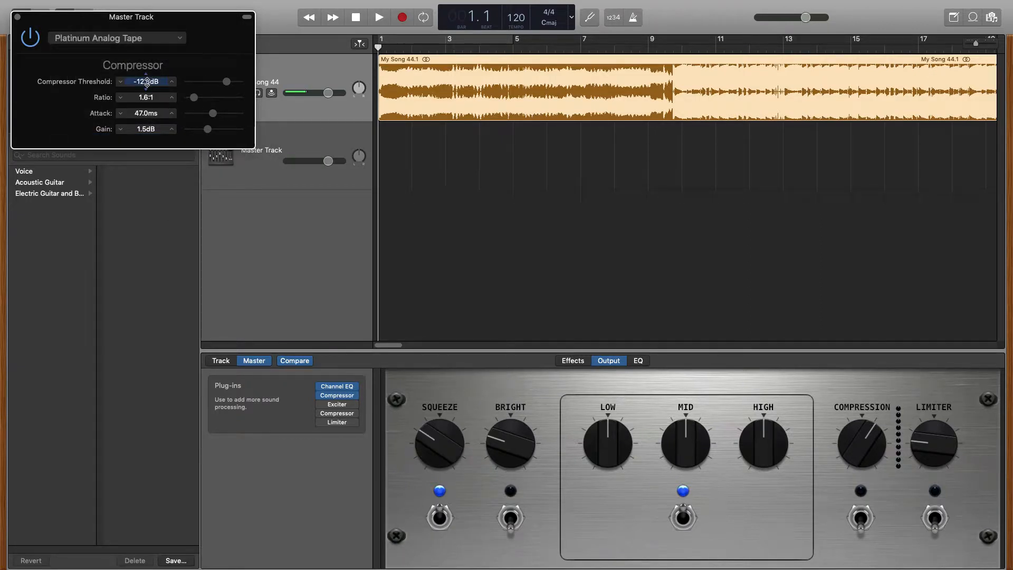
# - Set the compressor's threshold to -22.5 dB, ratio to 1.21, attack to 16.5 ms and gain to 2.5 dB
pyautogui.write('-22.5')
pyautogui.press('Return')
pyautogui.click(148, 97)
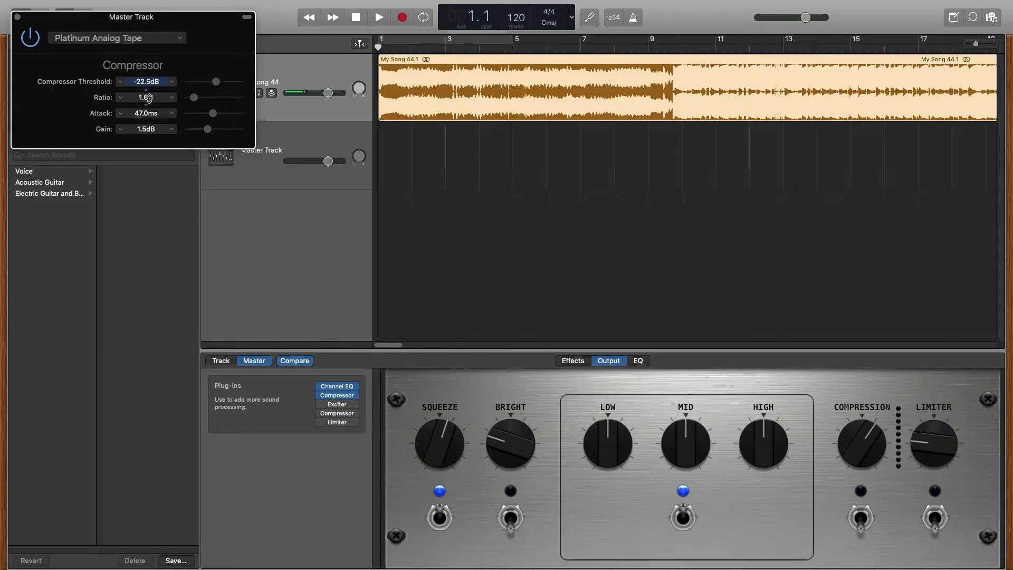
pyautogui.write('1.21')
pyautogui.press('Return')
pyautogui.write('16.5')
pyautogui.press('Return')
pyautogui.press('Tab')
pyautogui.write('2.5')
pyautogui.press('Return')
pyautogui.click(17, 17)
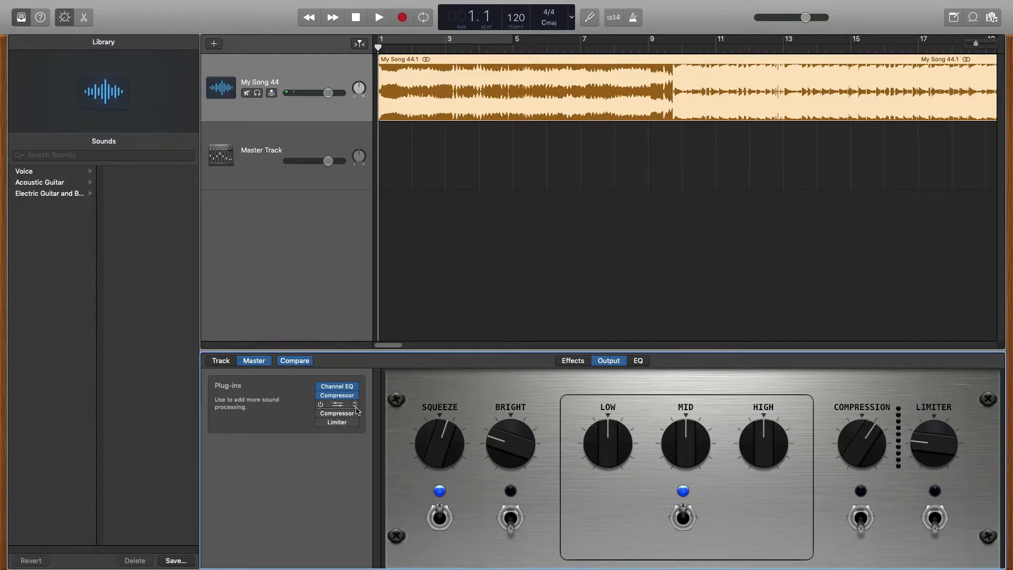
# - Insert a Multipressor after the Exciter with the Fast Attack 4-Band preset and a master gain of 5.2
pyautogui.click(355, 406)
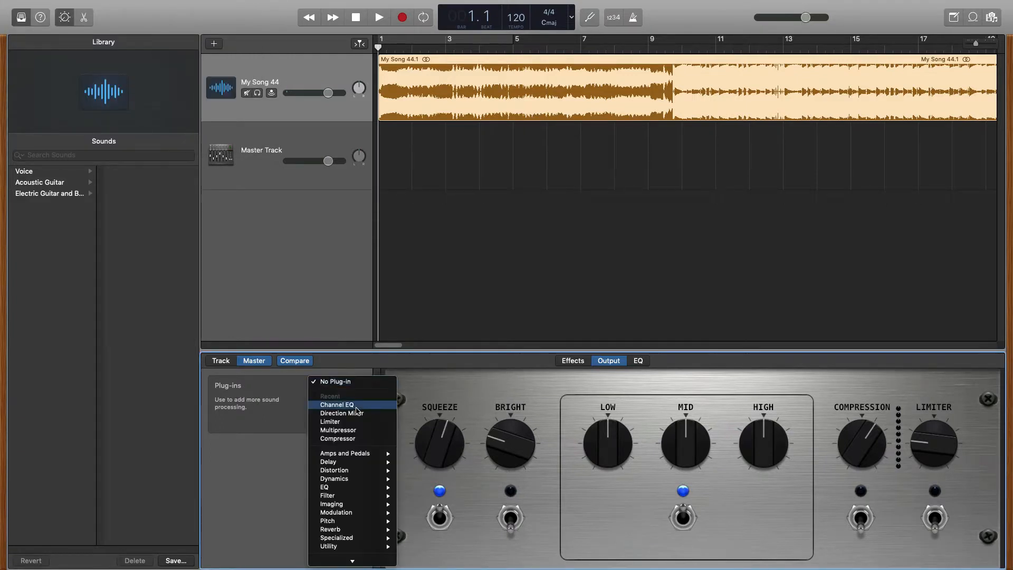
pyautogui.click(358, 433)
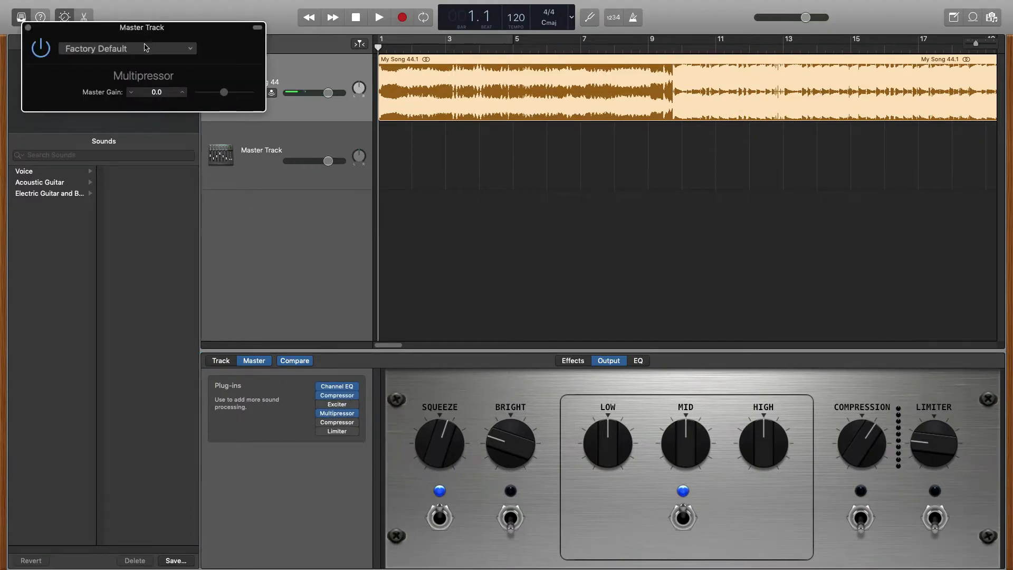
pyautogui.click(148, 49)
pyautogui.click(142, 148)
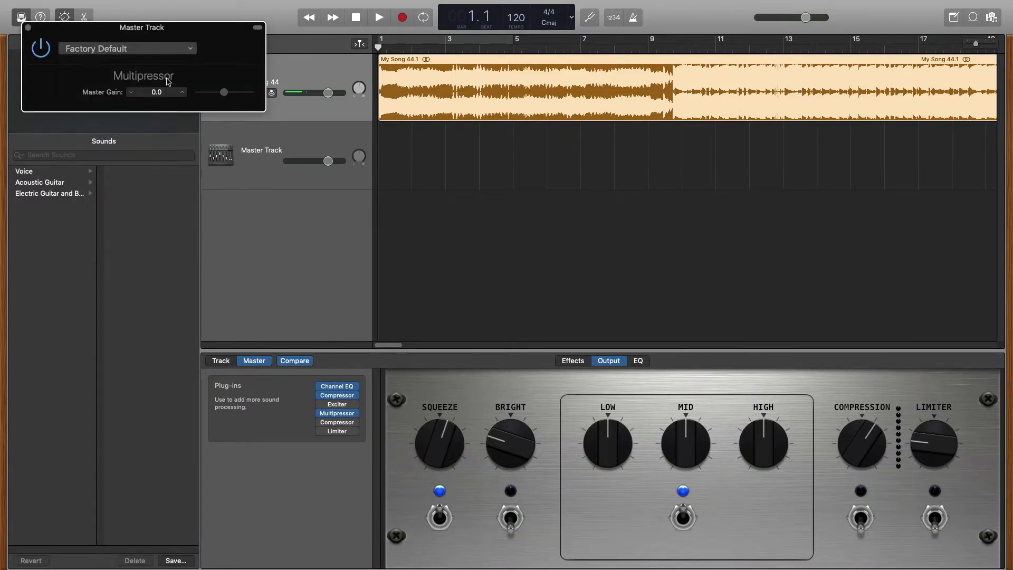
pyautogui.write('5.2')
pyautogui.press('Return')
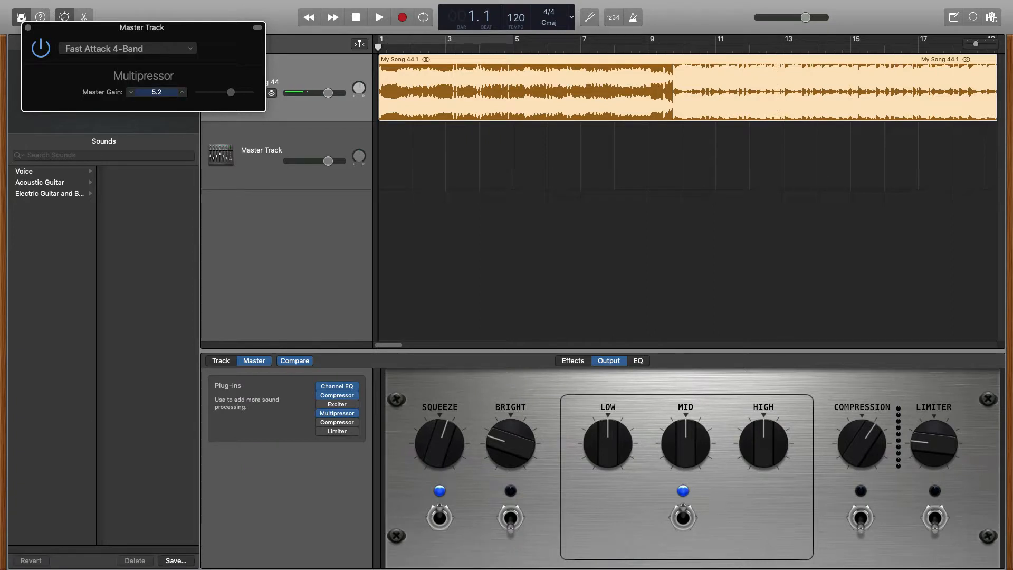
pyautogui.click(28, 27)
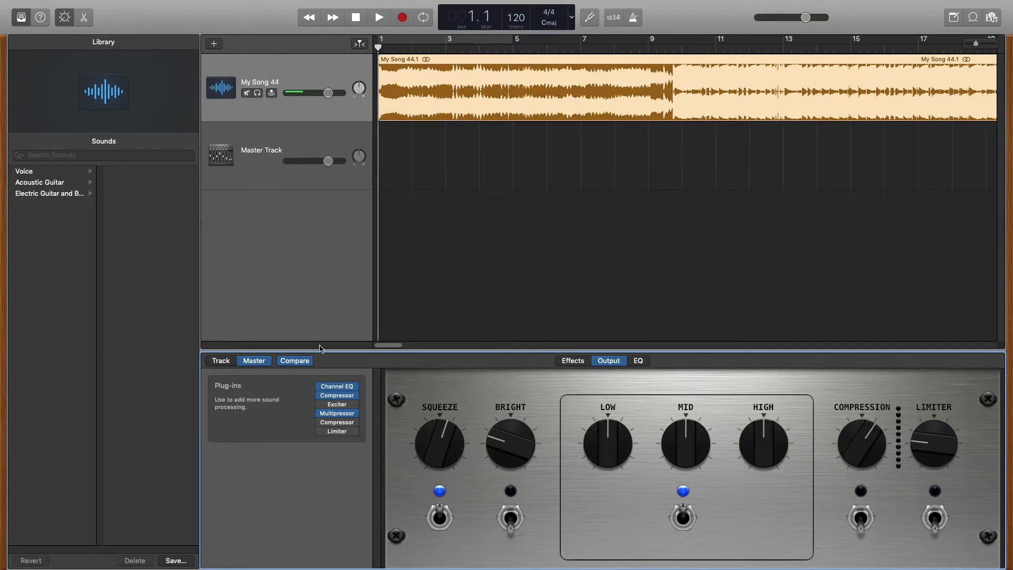
# - Replace the Compressor below the Multipressor with a Limiter and set its gain and output level to +1.0 dB
pyautogui.moveTo(357, 429)
pyautogui.click(356, 426)
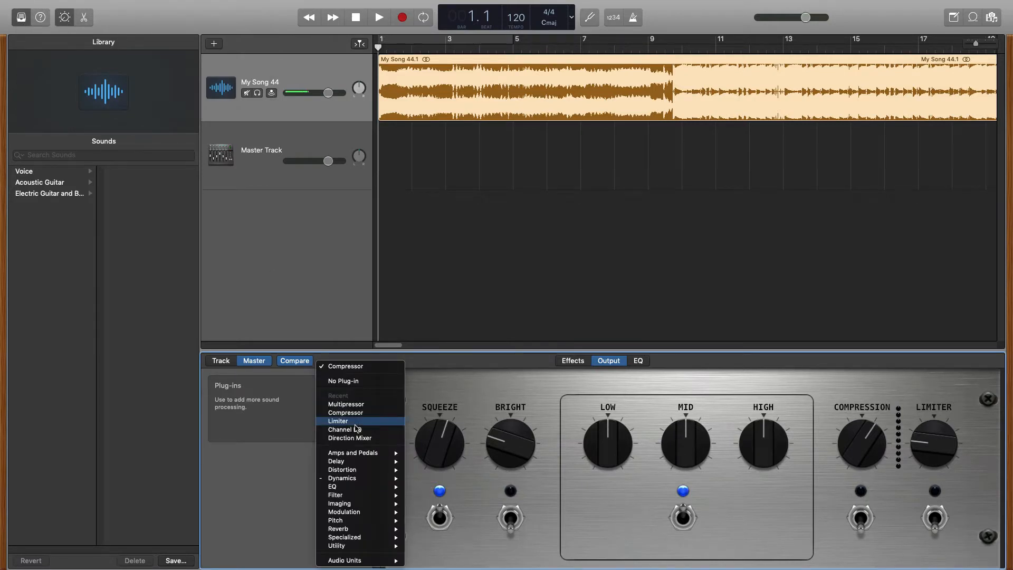
pyautogui.click(357, 423)
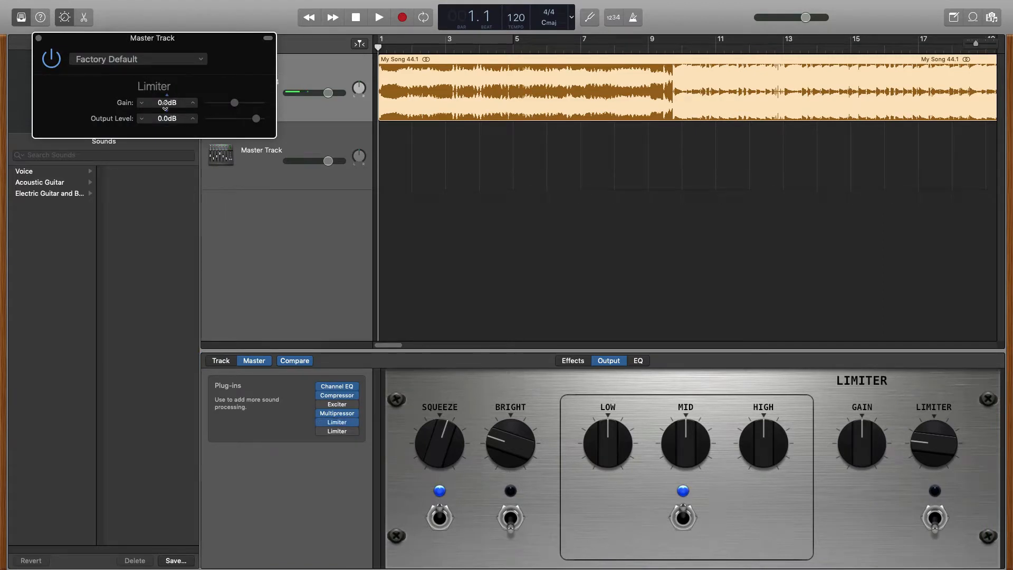
pyautogui.doubleClick(165, 104)
pyautogui.write('1.0')
pyautogui.press('Return')
pyautogui.doubleClick(166, 119)
pyautogui.write('1.0')
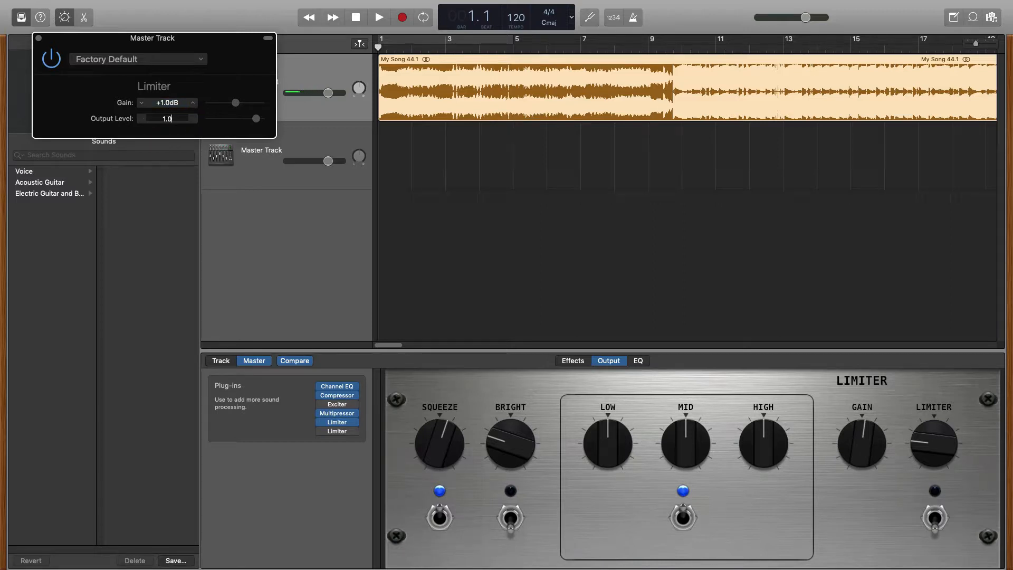
pyautogui.press('Return')
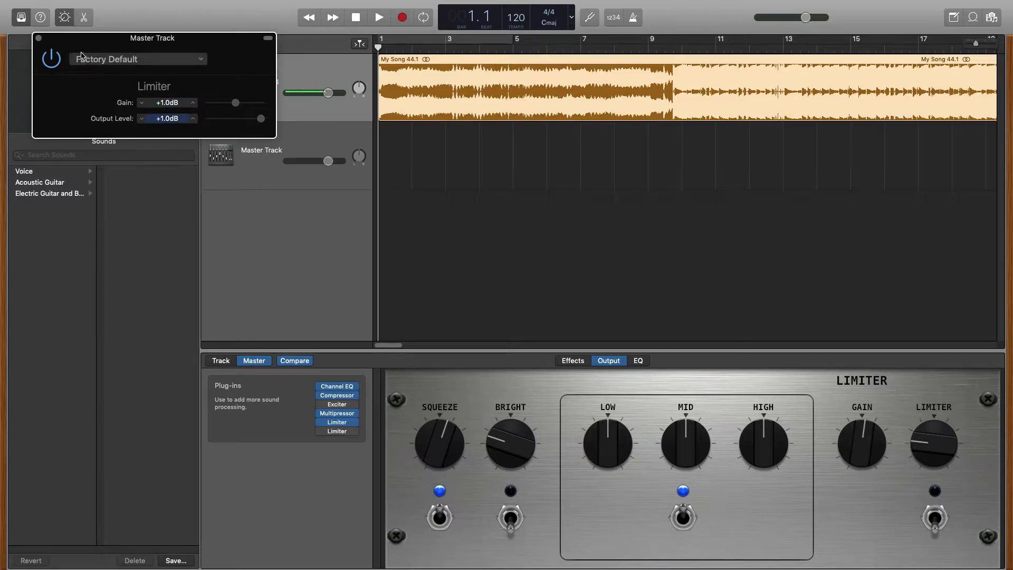
pyautogui.click(39, 38)
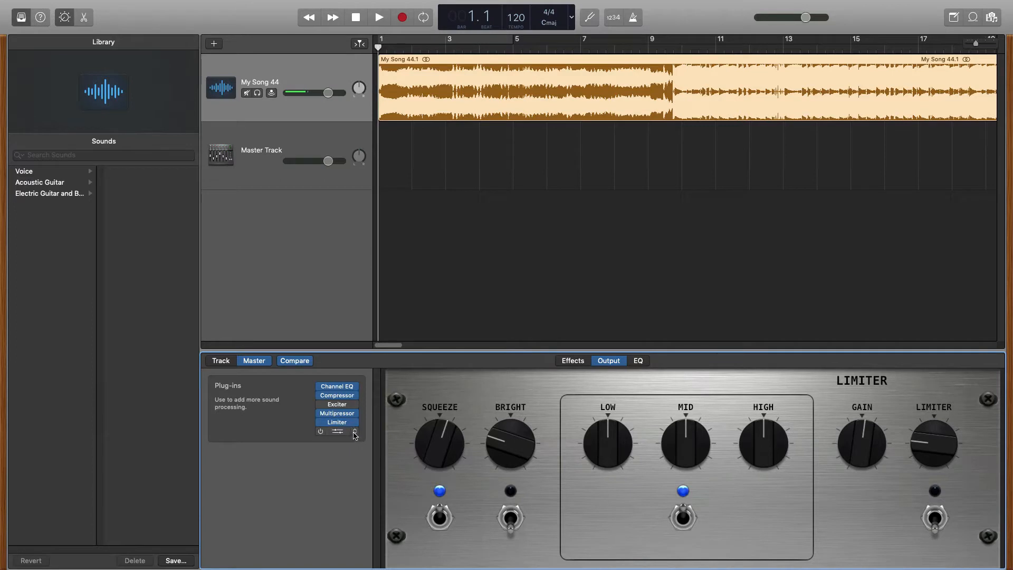
# - Replace the last Limiter in the master chain with a Direction Mixer using the Isolate Room preset
pyautogui.click(355, 432)
pyautogui.click(349, 438)
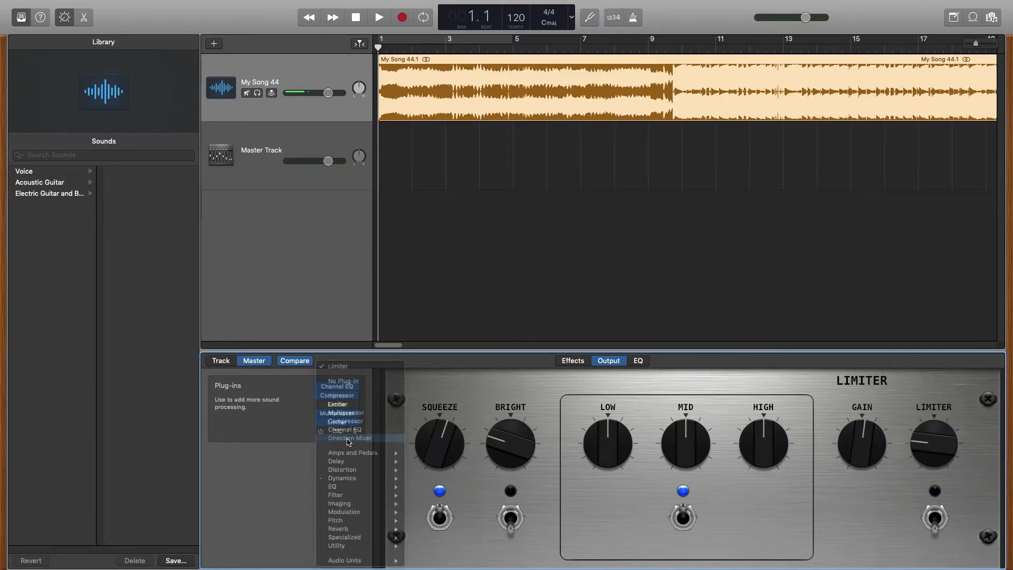
pyautogui.click(157, 69)
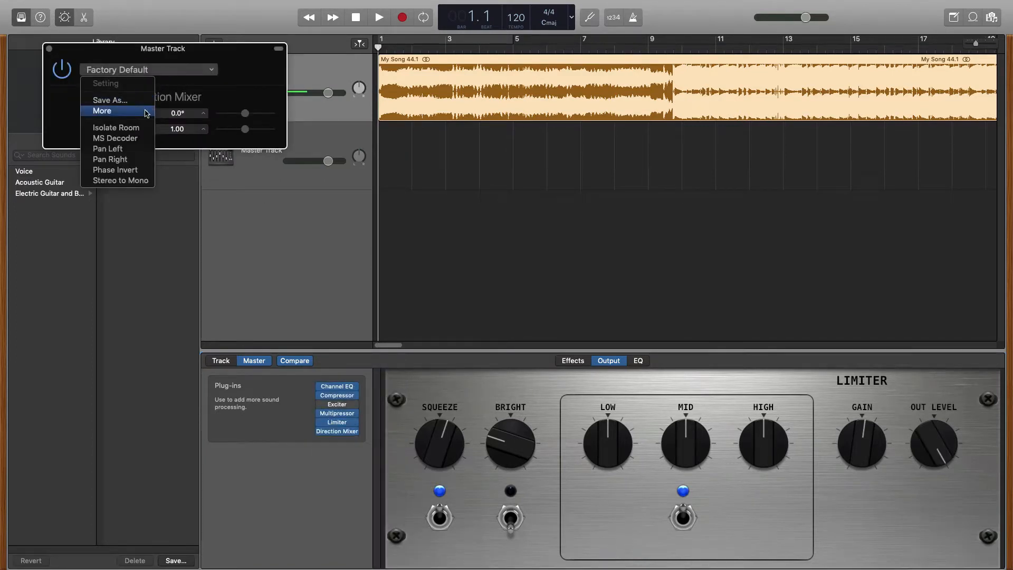
pyautogui.click(116, 128)
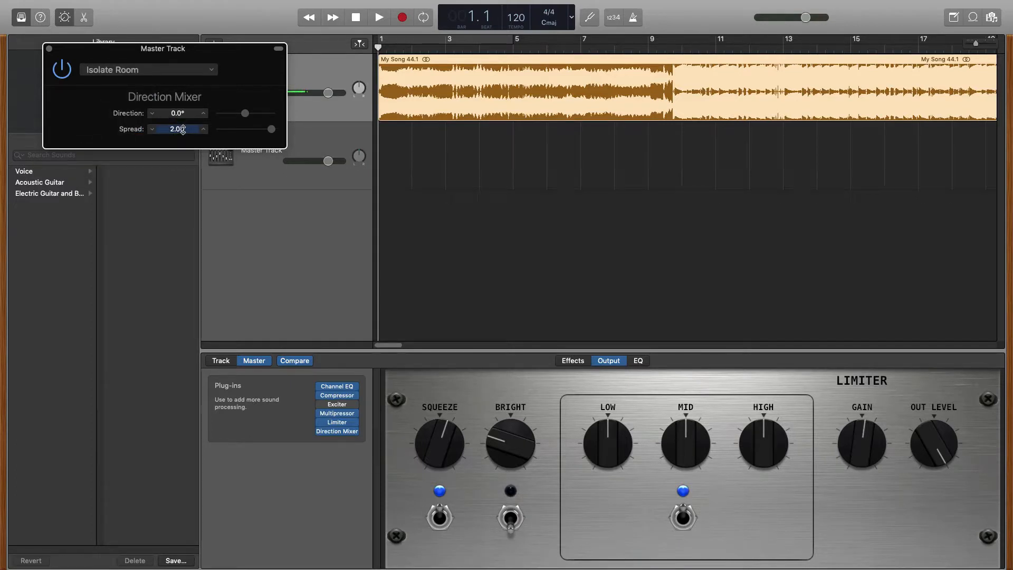
# - Set the Direction Mixer's spread to 1.30
pyautogui.doubleClick(183, 129)
pyautogui.write('30')
pyautogui.press('BackSpace')
pyautogui.press('BackSpace')
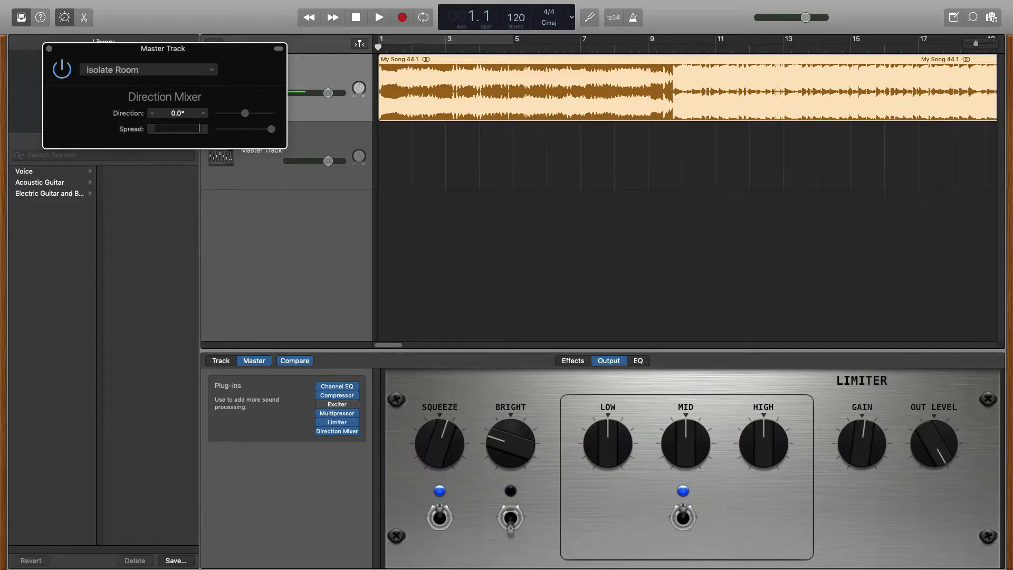
pyautogui.write('1')
pyautogui.press('Escape')
pyautogui.write('30')
pyautogui.press('Return')
pyautogui.moveTo(272, 129); pyautogui.dragTo(252, 136)
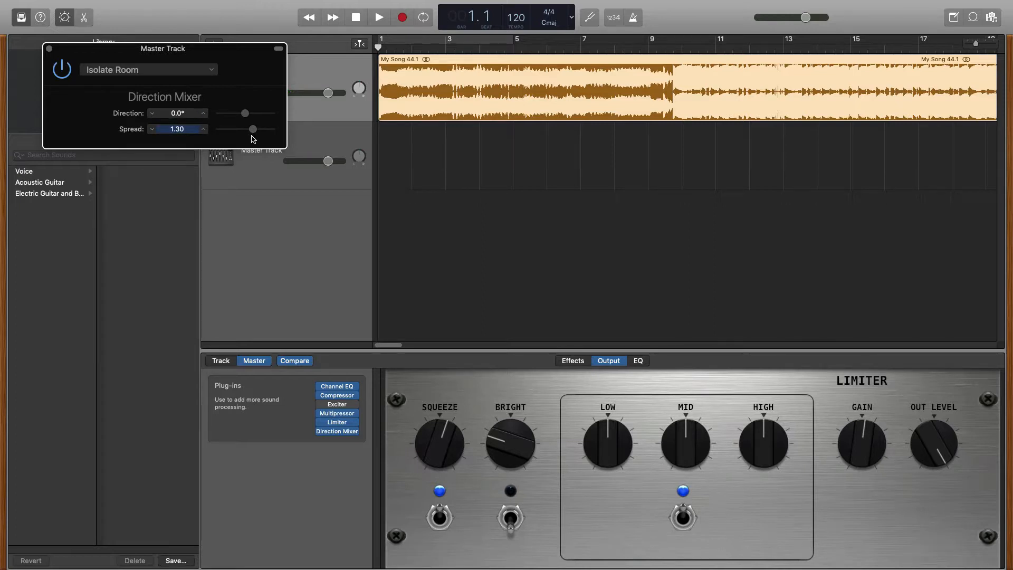
pyautogui.click(49, 48)
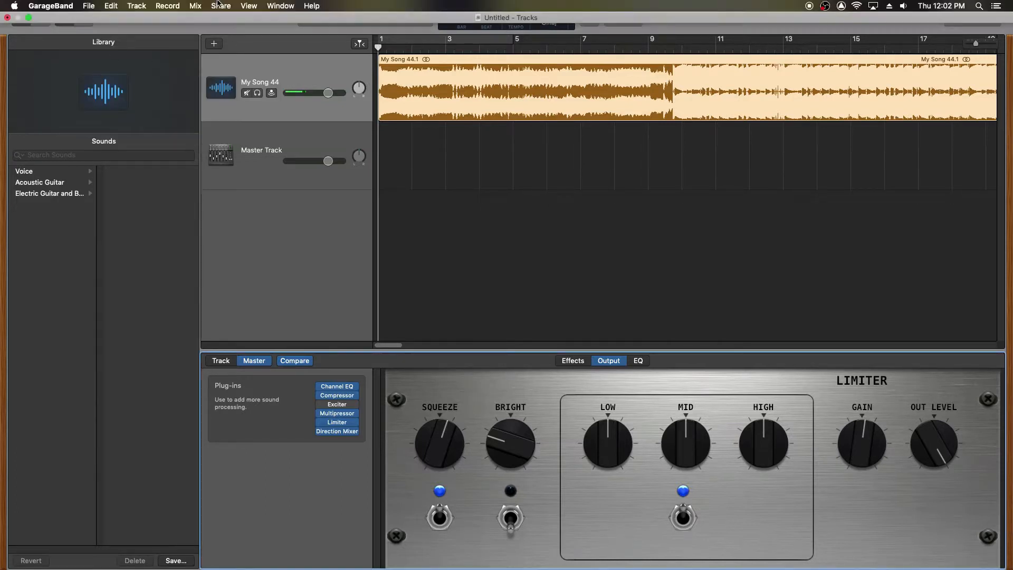
# - Export the song to disk as a WAVE file named Tutorial in the GarageBand folder, in uncompressed 16-bit quality
pyautogui.click(220, 6)
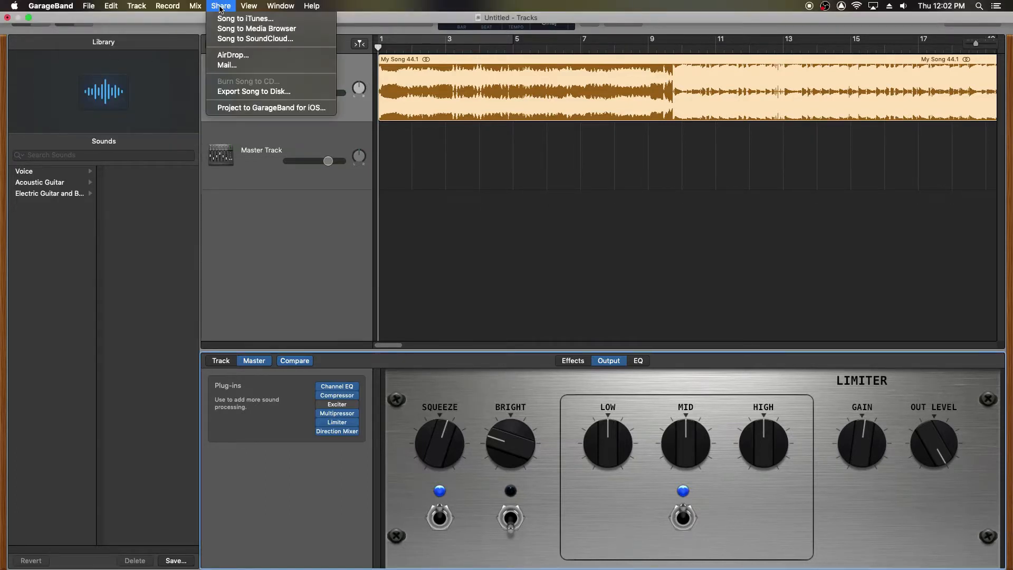
pyautogui.click(268, 92)
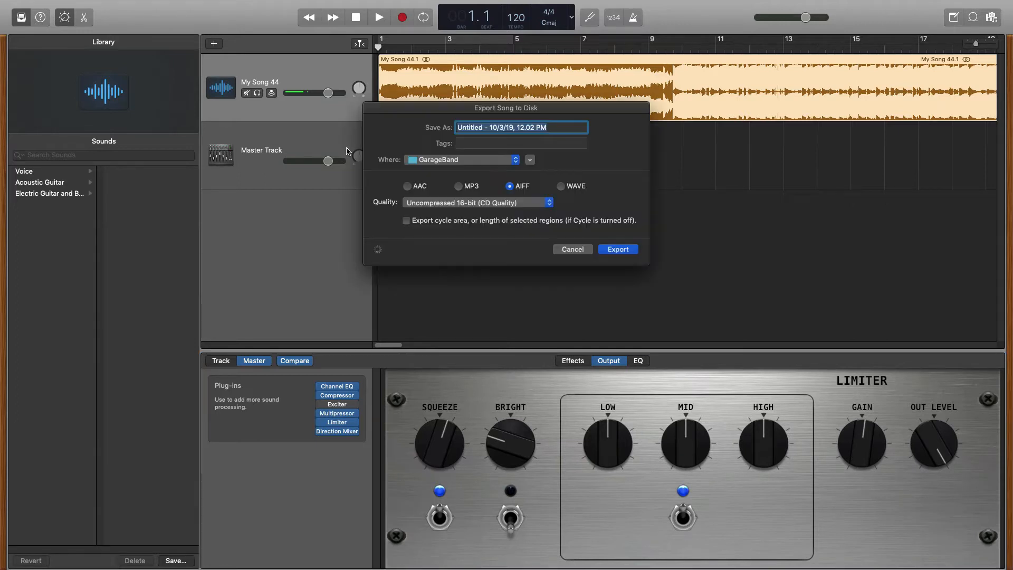
pyautogui.click(561, 188)
pyautogui.press('BackSpace')
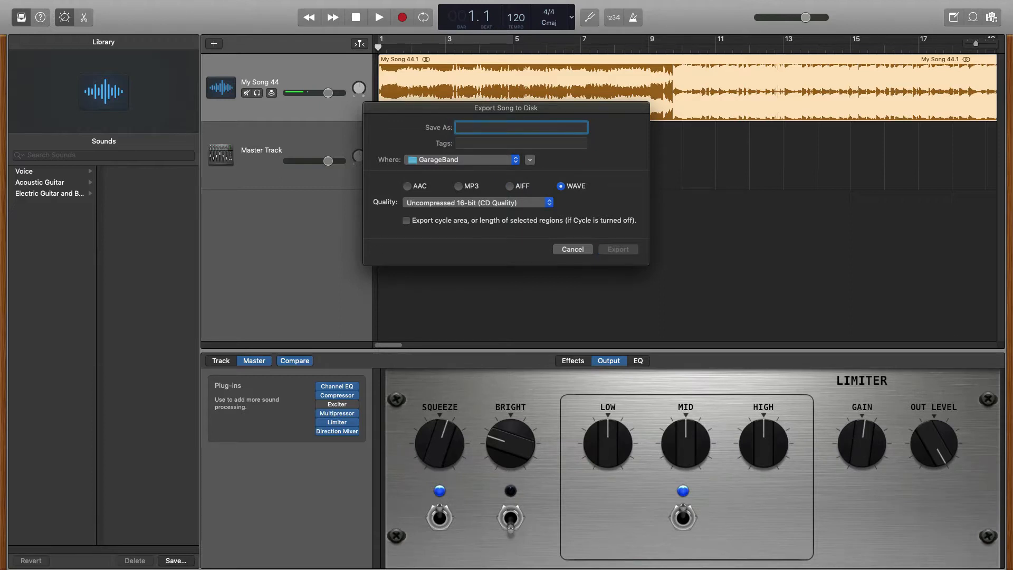
pyautogui.write('Tutorial')
pyautogui.click(629, 256)
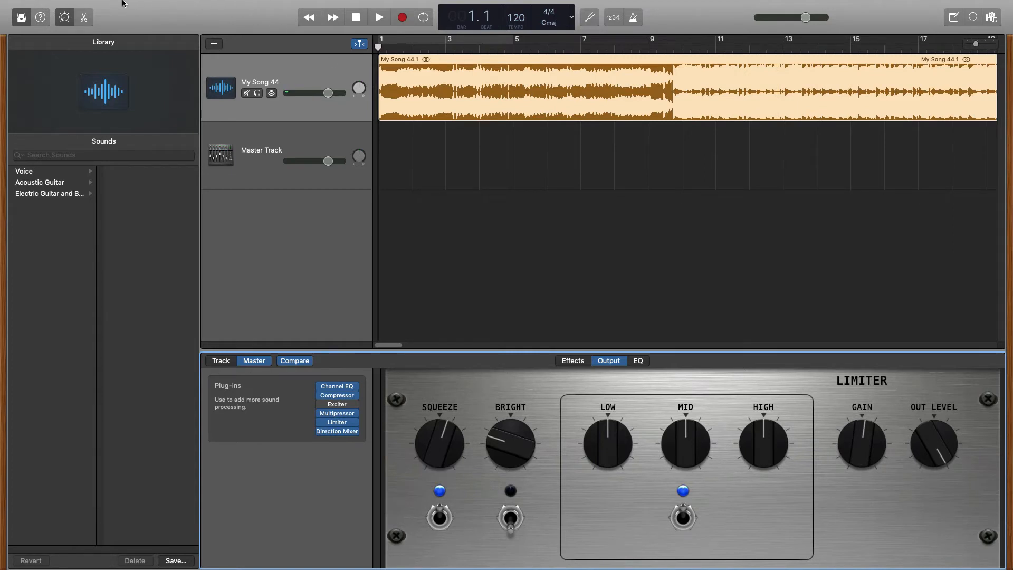
pyautogui.moveTo(33, 4)
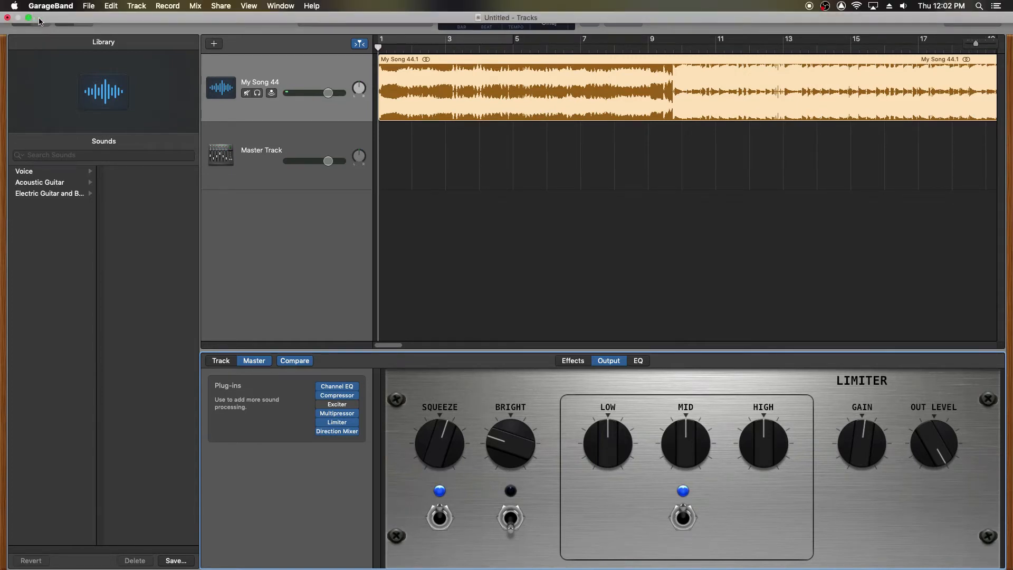